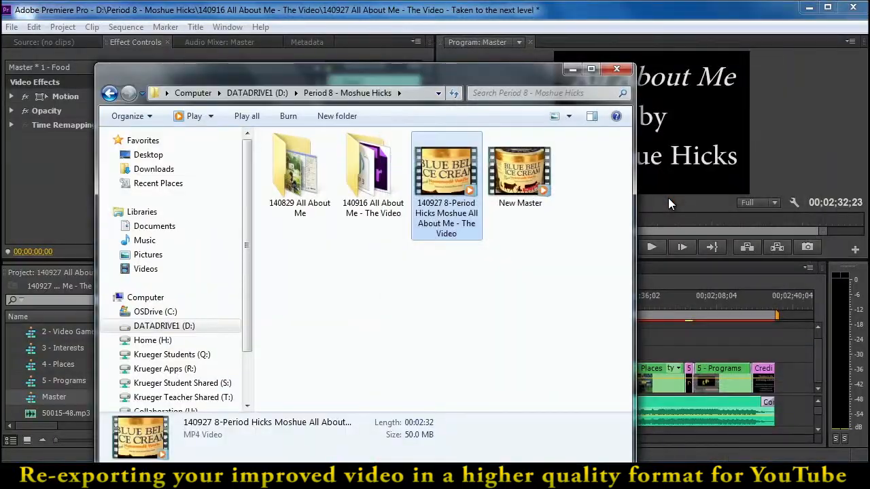
Delete the New Master video from the Period 8 folder and minimize the folder window
left_click_drag(547, 247, 535, 177)
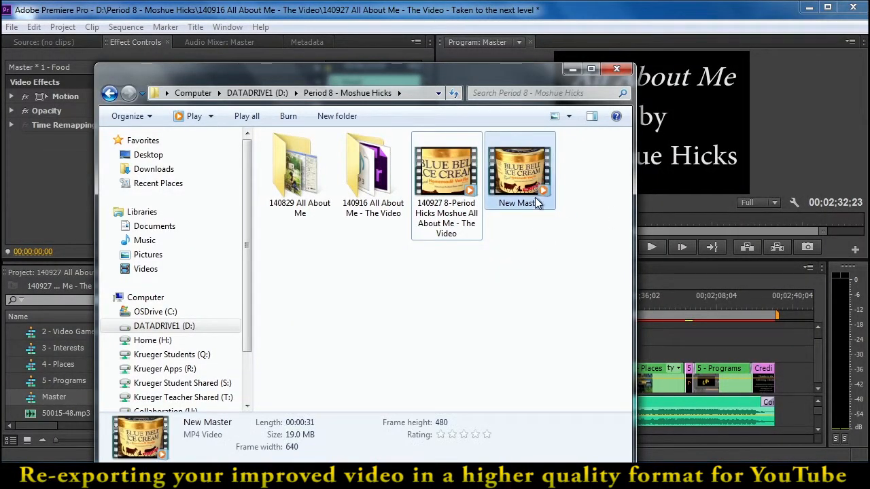
key("Delete")
left_click(488, 297)
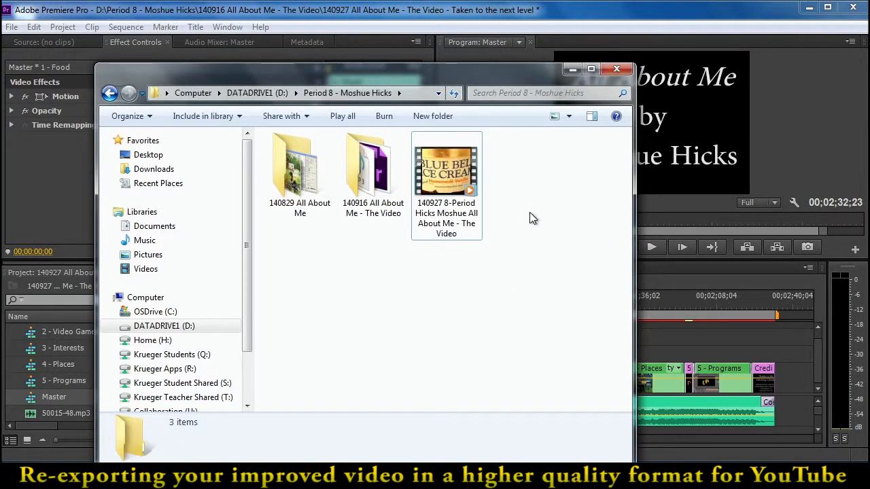
mouse_move(447, 211)
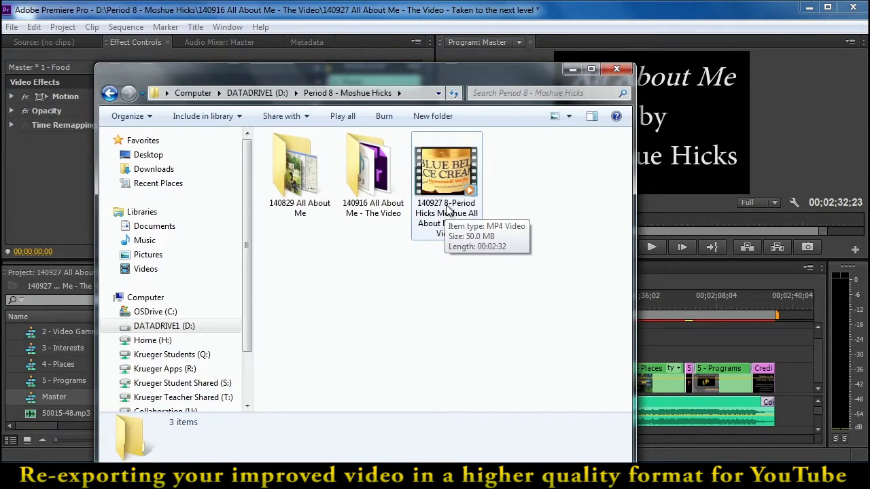
left_click(572, 69)
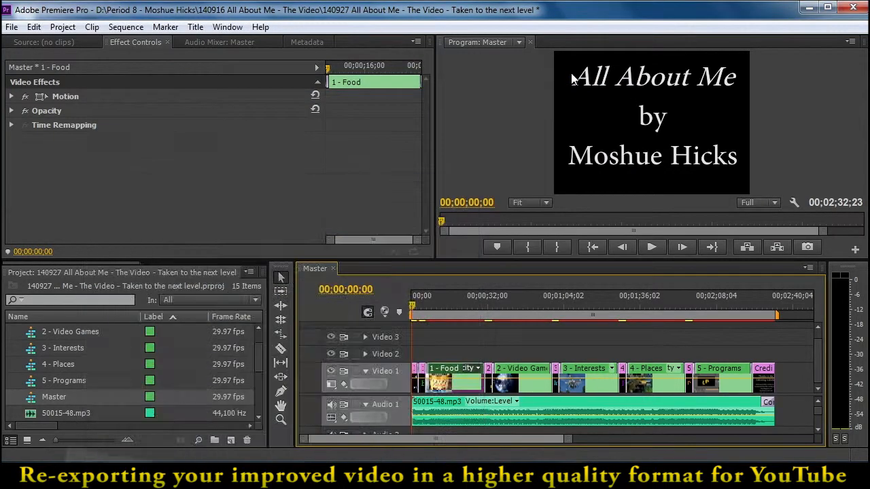
Create a new sequence named Master 24P using the DV - 24P Standard 48kHz preset
left_click(12, 27)
mouse_move(27, 41)
left_click(238, 58)
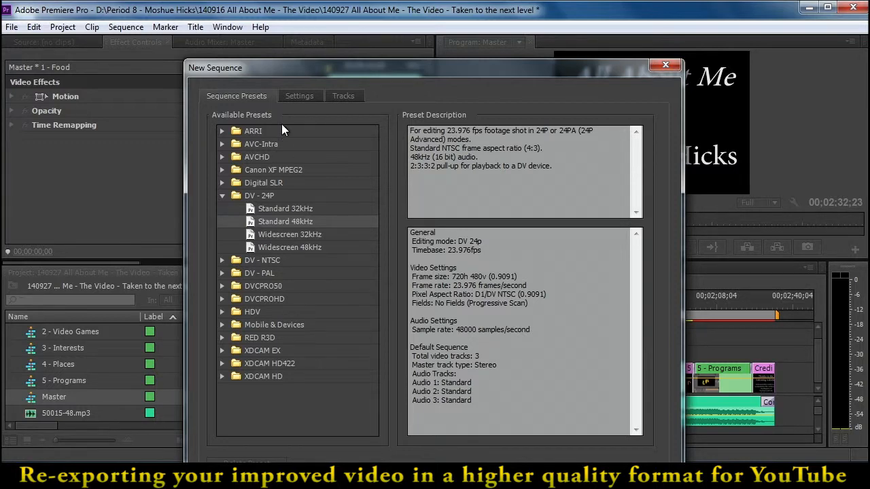
left_click_drag(283, 72, 279, 19)
type("Master 24P")
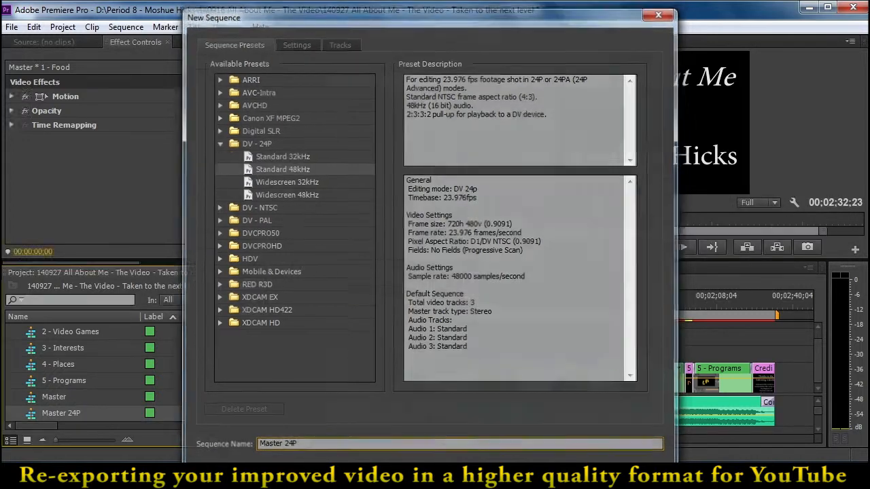
key("Return")
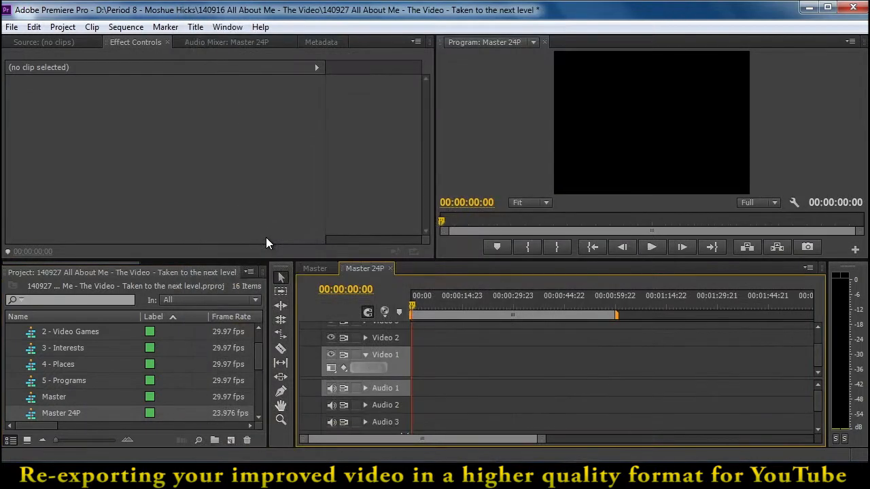
Copy the intro title and the Food title from Master into Master 24P, then return the playhead to the start
left_click(304, 269)
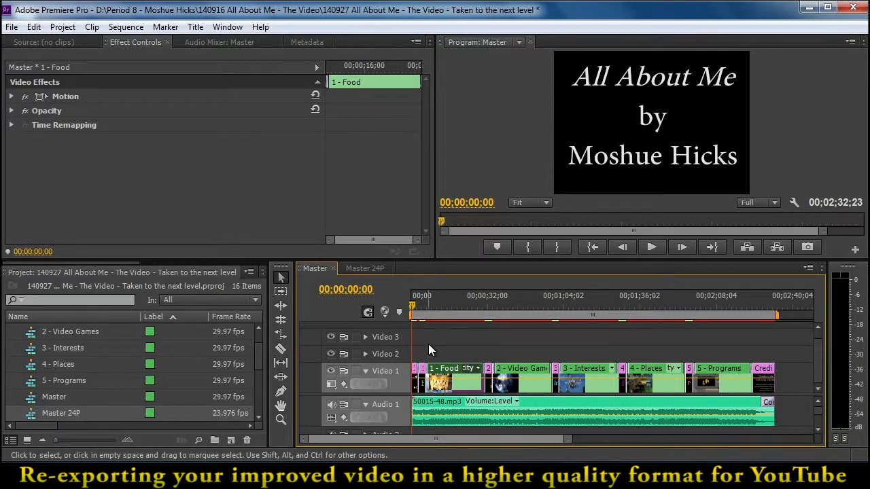
left_click_drag(422, 350, 421, 422)
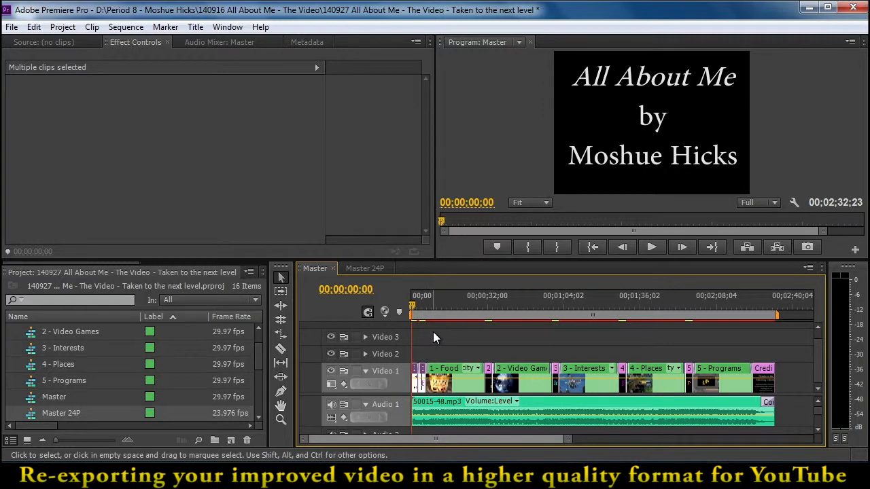
left_click(375, 268)
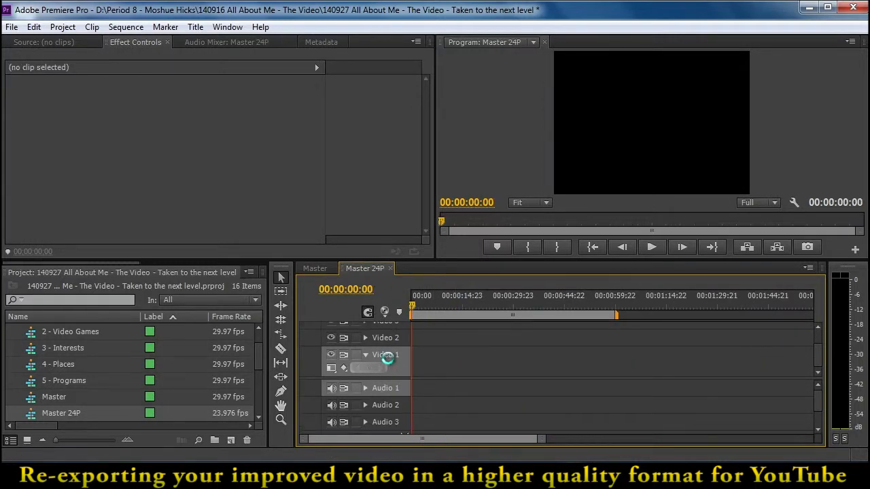
key("ctrl+v")
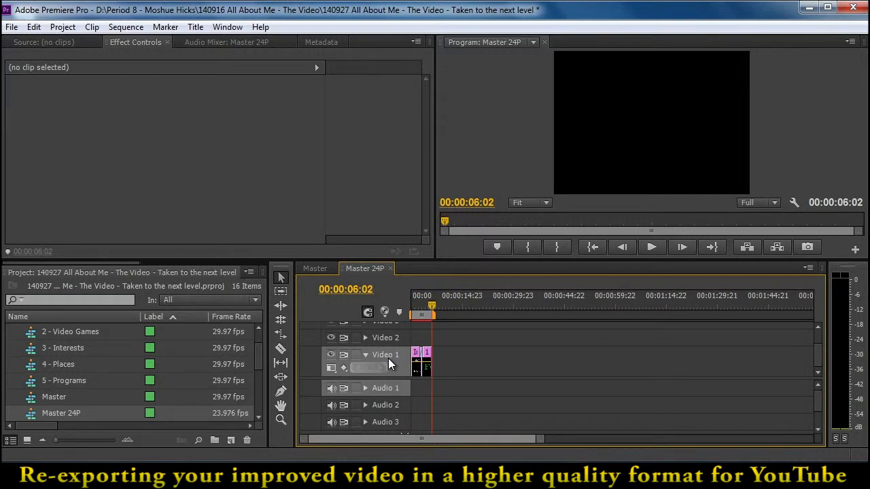
left_click_drag(423, 303, 410, 303)
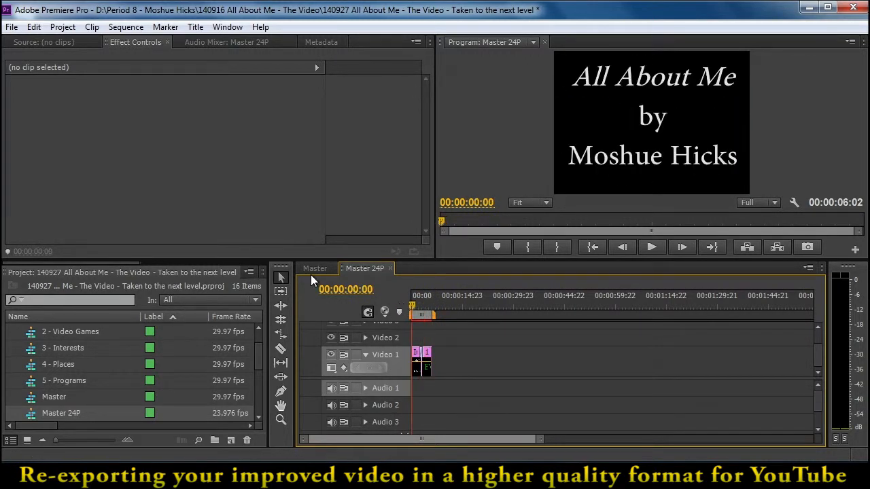
Copy all clips from the nested 1 - Food sequence and paste them into Video 1 of Master 24P at 00:00:06:02
left_click(313, 268)
double_click(438, 370)
left_click_drag(642, 366, 415, 425)
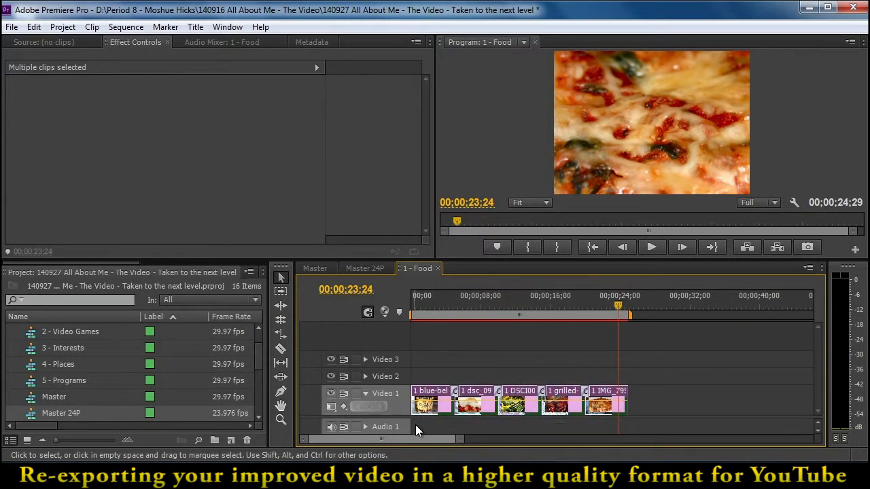
left_click(367, 269)
left_click(429, 303)
left_click_drag(431, 301, 434, 300)
left_click_drag(540, 440, 484, 440)
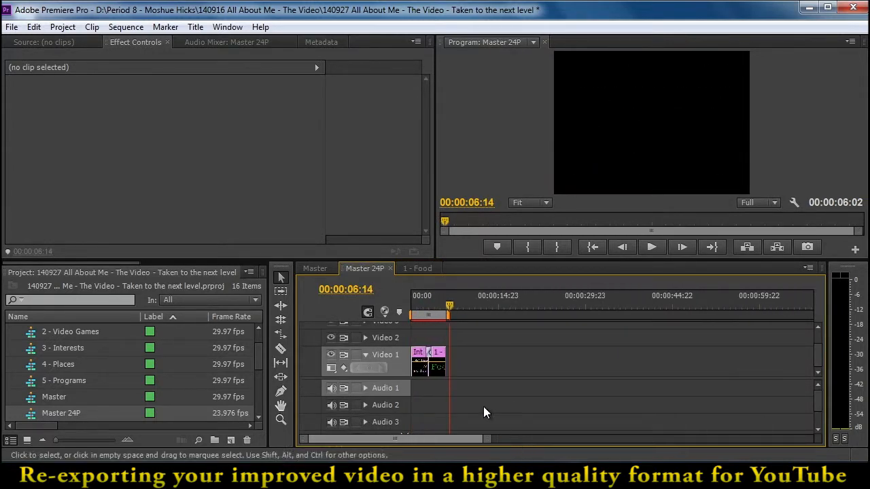
left_click(439, 354)
left_click_drag(344, 67, 464, 76)
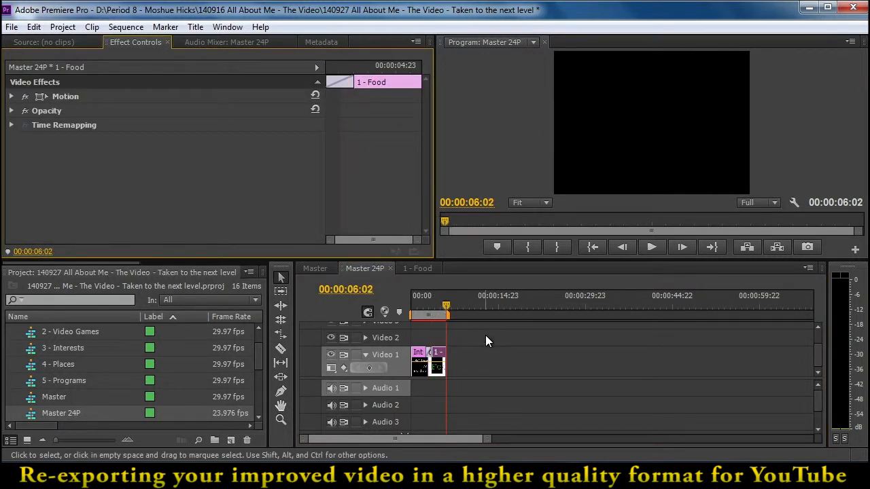
left_click(388, 355)
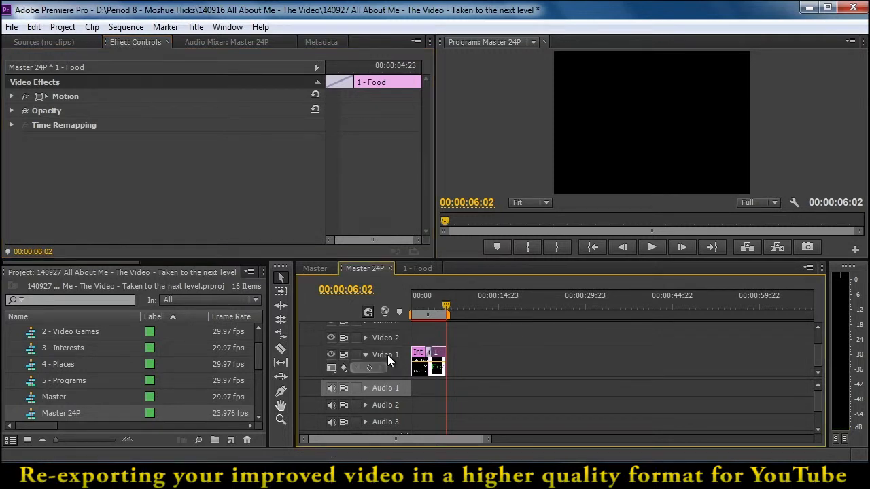
key("ctrl+v")
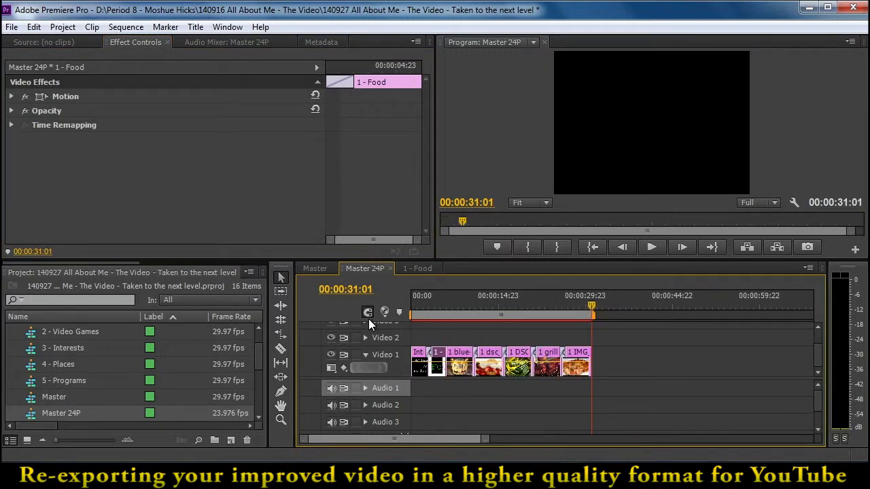
Copy the 2 - Video Games title from Master and paste it after the food clips in Master 24P
left_click(315, 269)
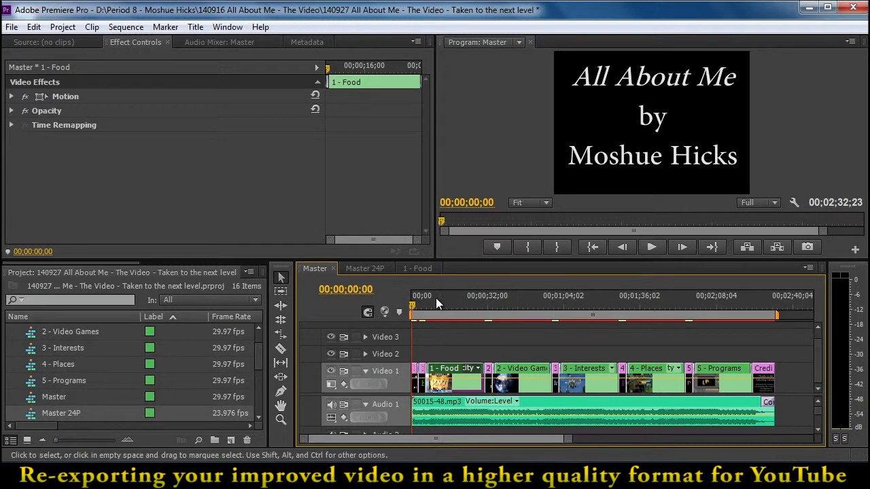
double_click(511, 368)
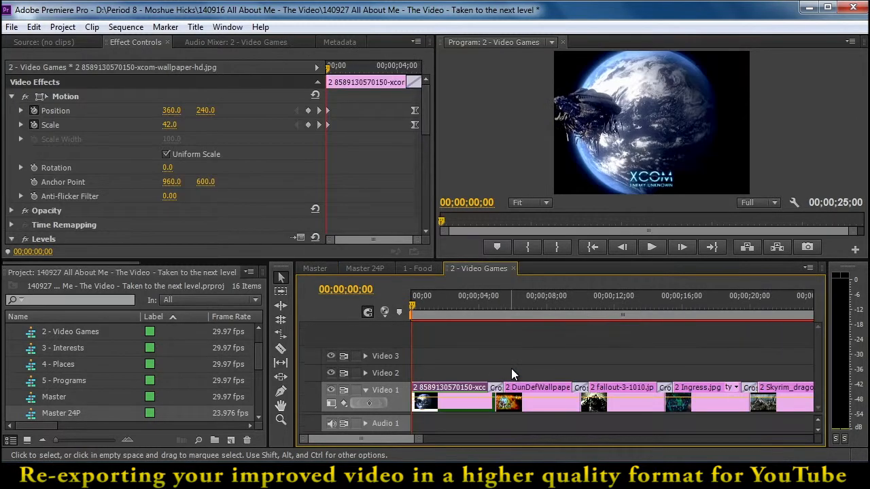
left_click(320, 268)
left_click_drag(571, 441, 486, 440)
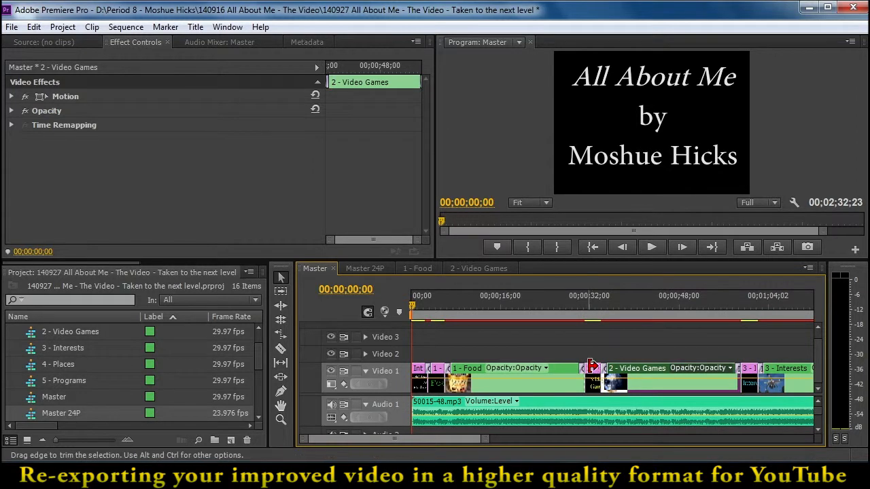
left_click(592, 367)
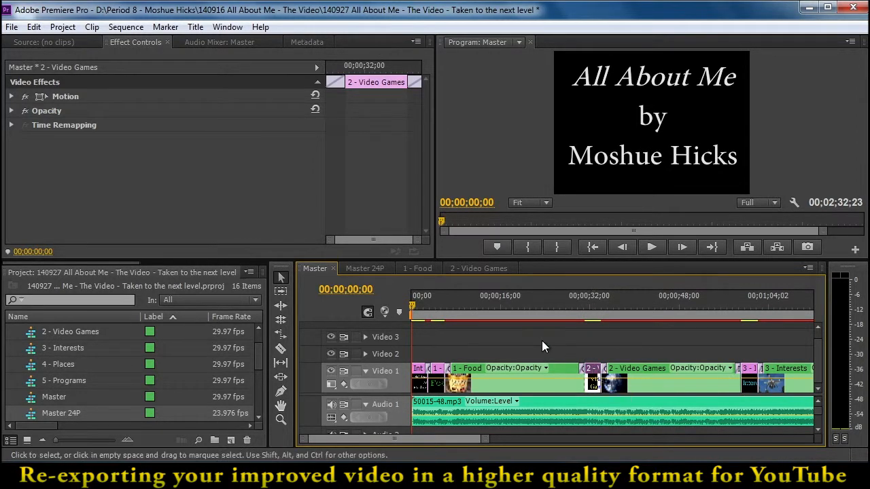
left_click(372, 269)
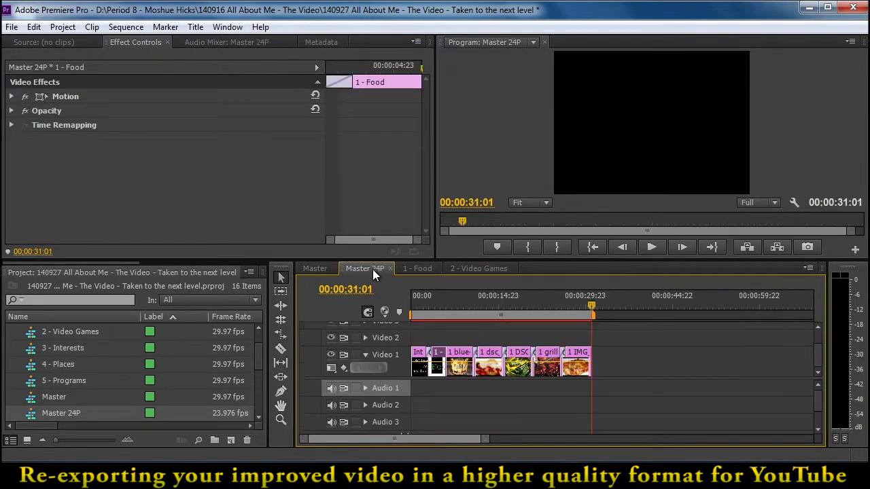
key("ctrl+v")
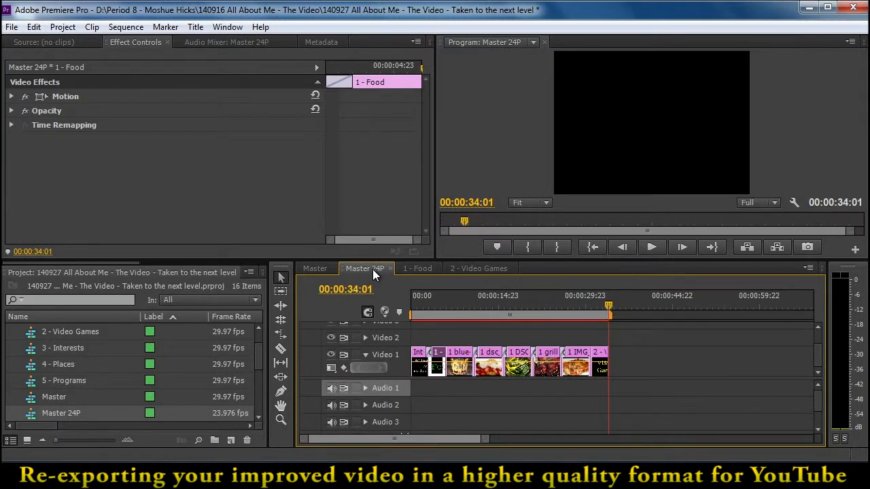
Copy all clips from the nested 2 - Video Games sequence and paste them after the Video Games title in Master 24P
left_click(319, 268)
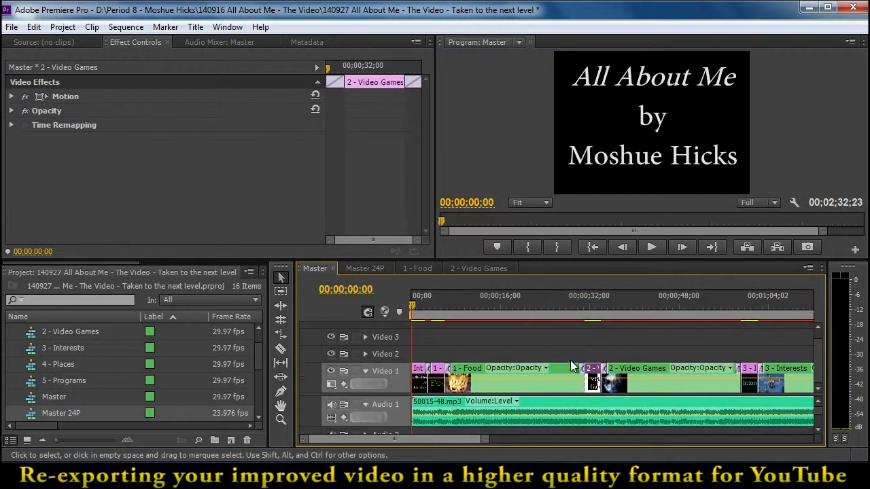
double_click(630, 367)
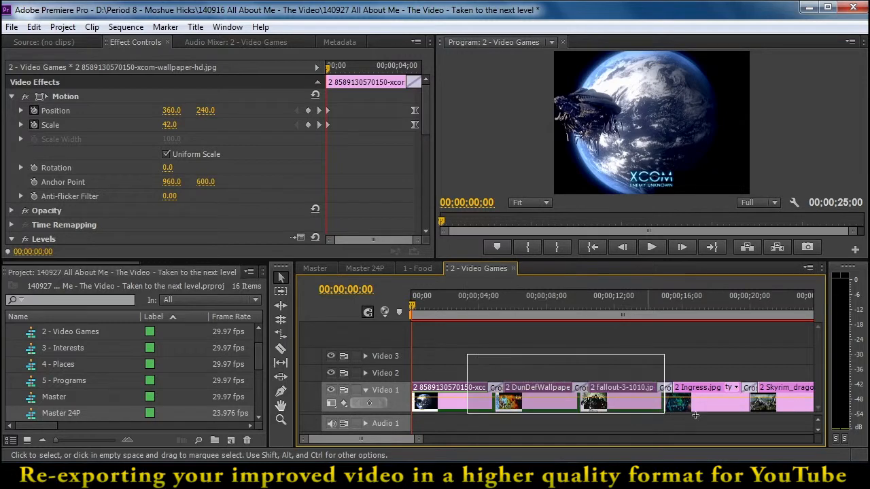
left_click_drag(830, 423, 731, 414)
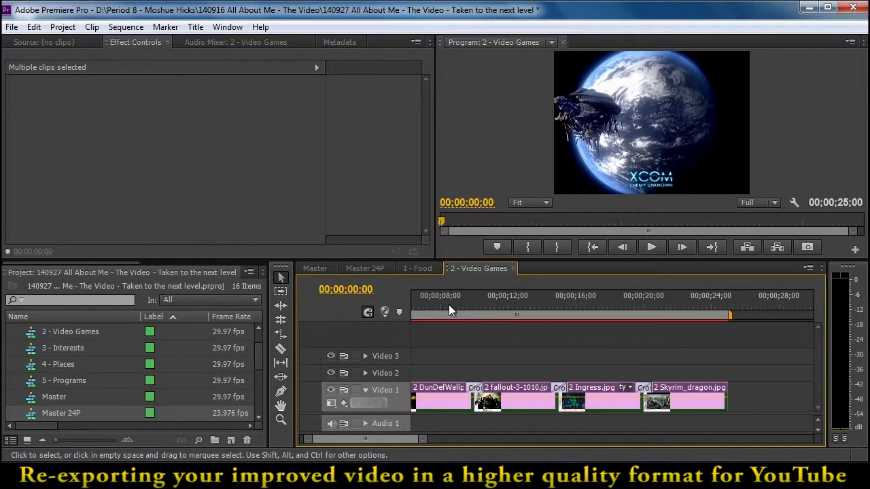
left_click(373, 267)
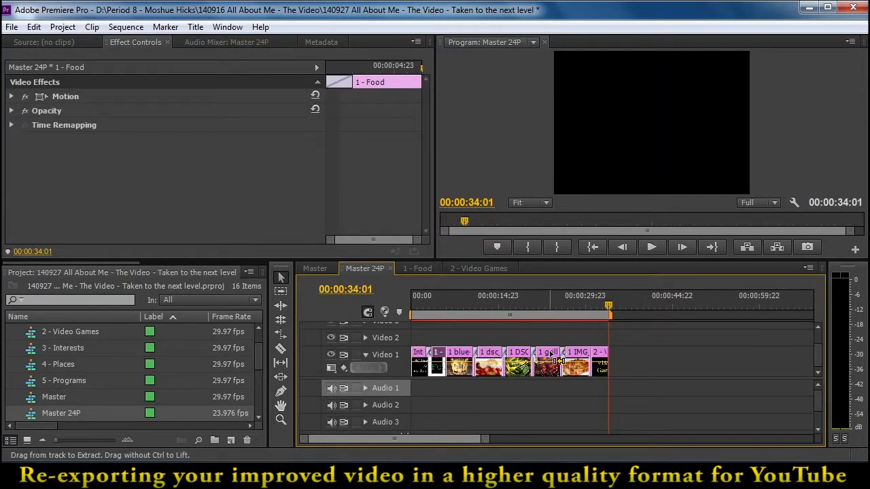
key("ctrl+v")
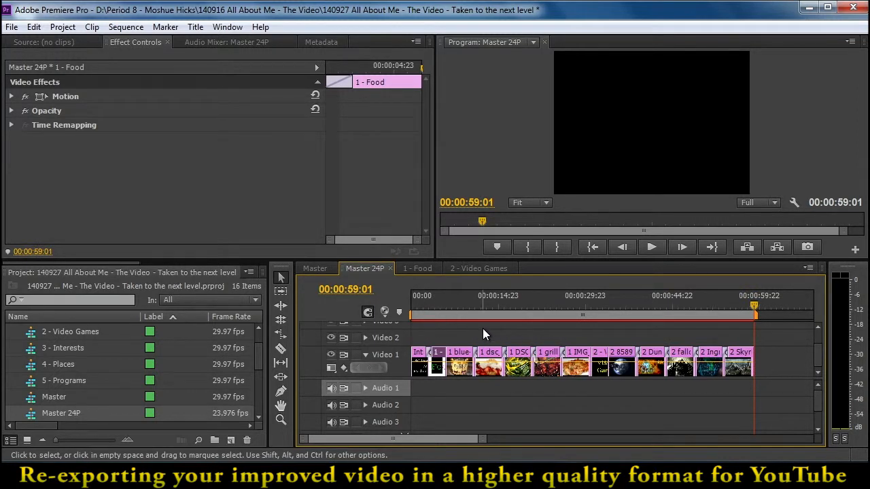
Copy the 3 - Interests title from Master and paste it after the video game clips in Master 24P
left_click(321, 269)
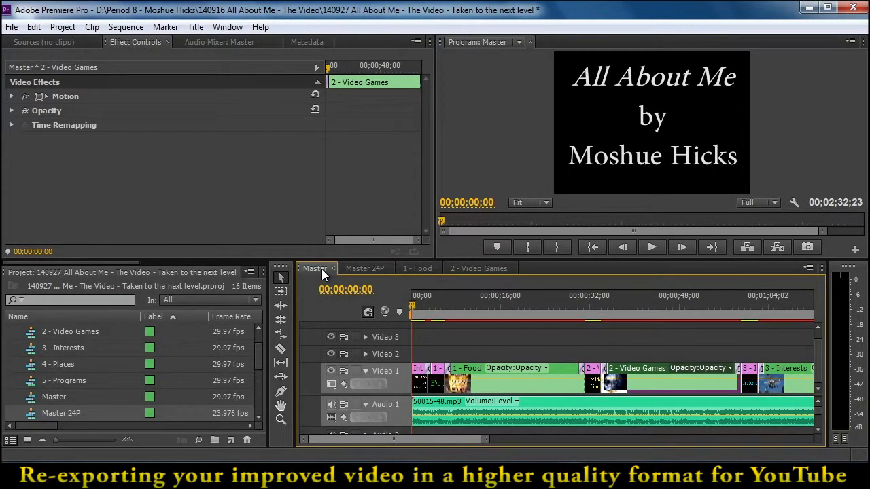
left_click(750, 373)
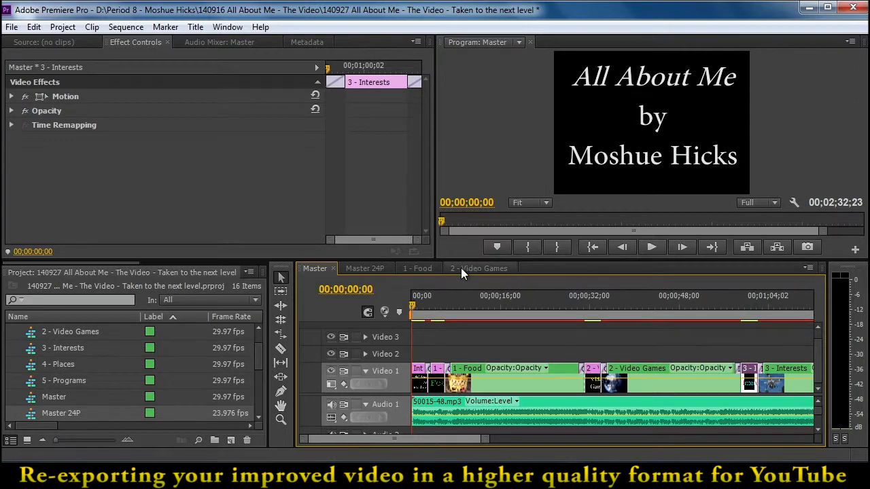
left_click(374, 269)
key("End")
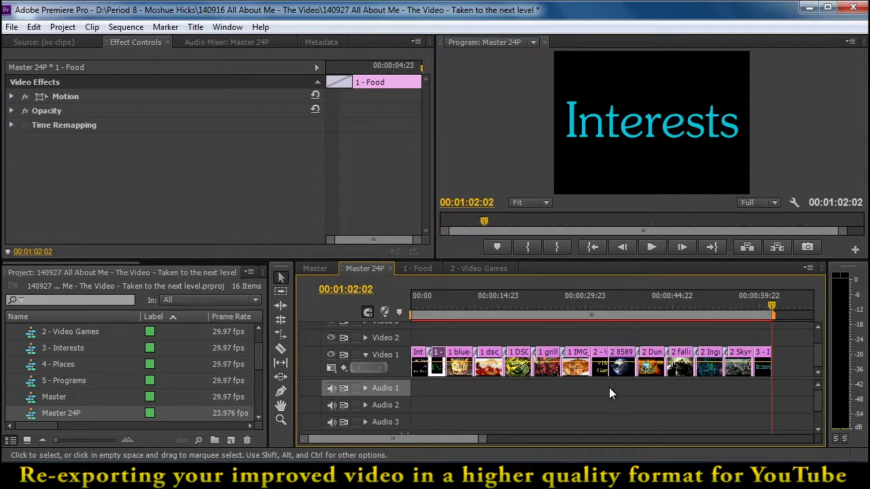
left_click_drag(441, 439, 474, 438)
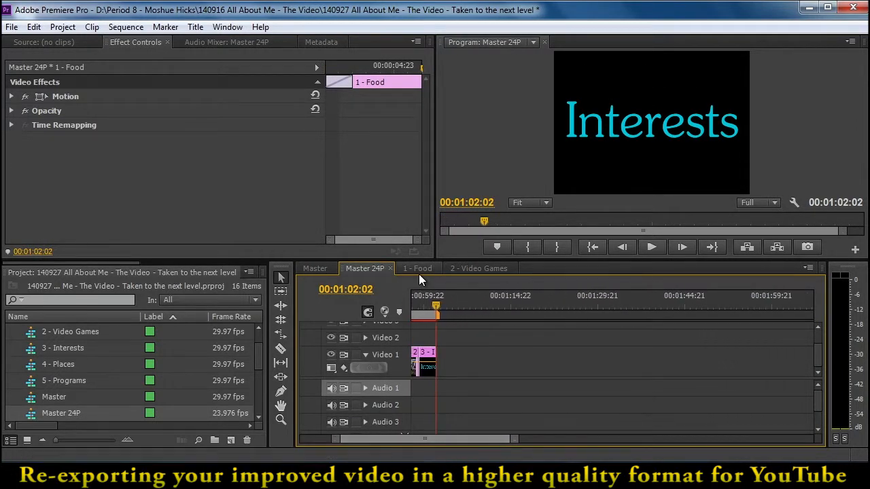
Copy all clips from the nested 3 - Interests sequence and paste them after the Interests title in Master 24P
left_click(321, 268)
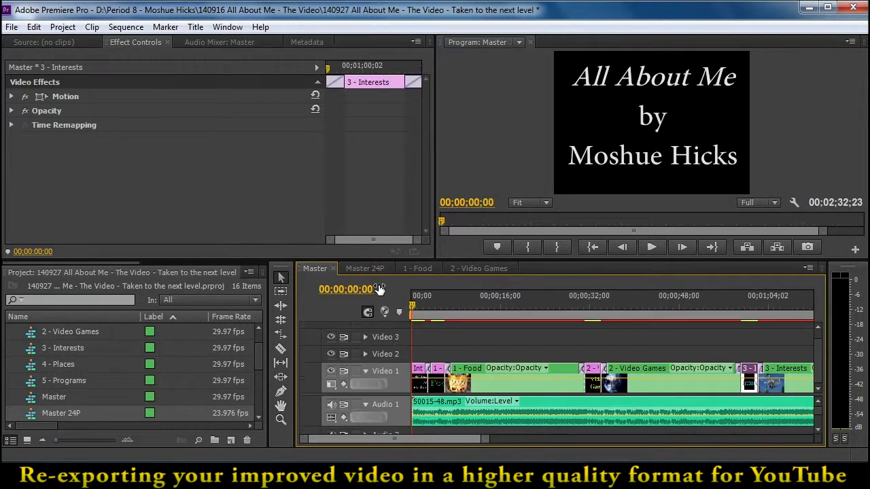
double_click(772, 369)
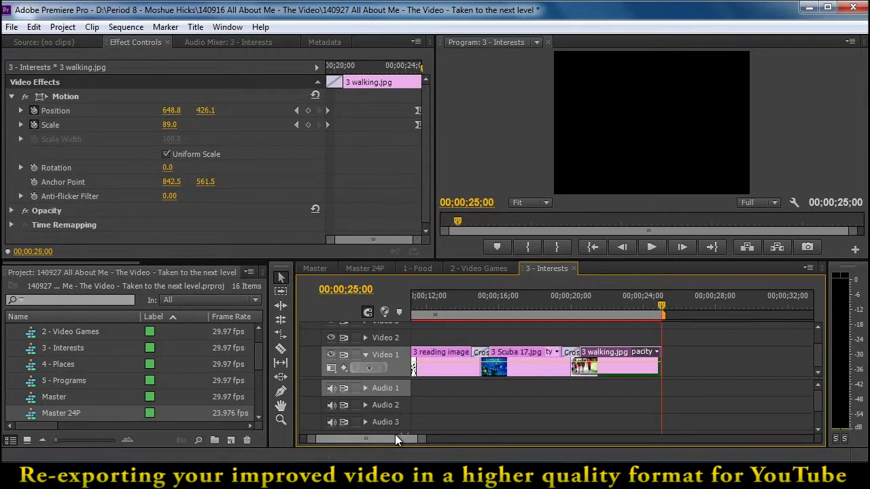
left_click_drag(396, 438, 361, 438)
left_click_drag(416, 439, 426, 439)
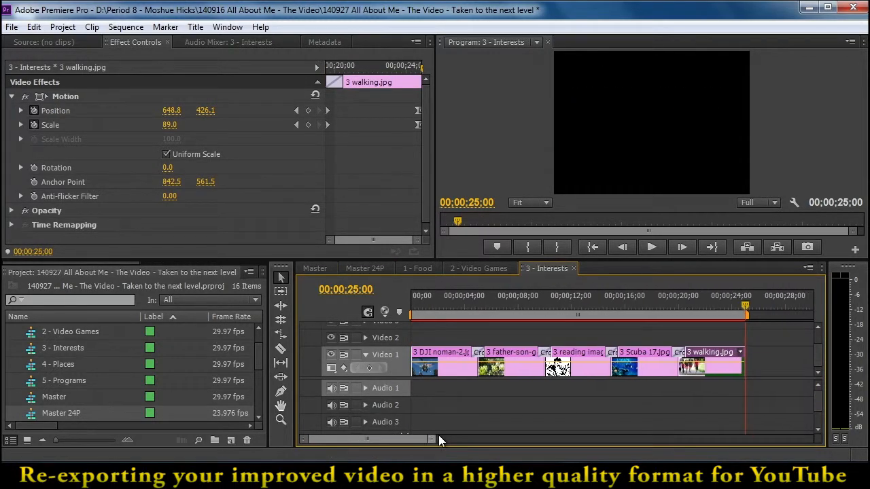
left_click_drag(765, 333, 366, 412)
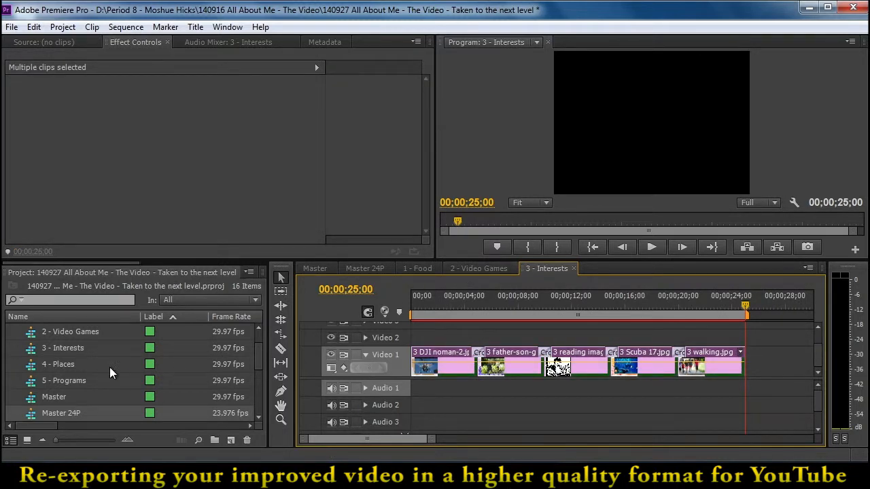
left_click(373, 269)
key("ctrl+v")
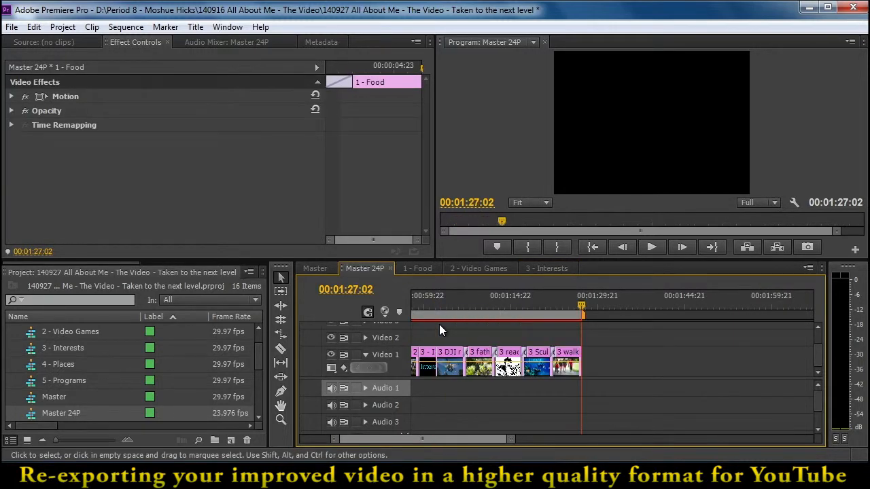
Copy the 4 - Places title from Master and paste it after the interest clips in Master 24P
left_click(317, 268)
left_click_drag(457, 440, 496, 441)
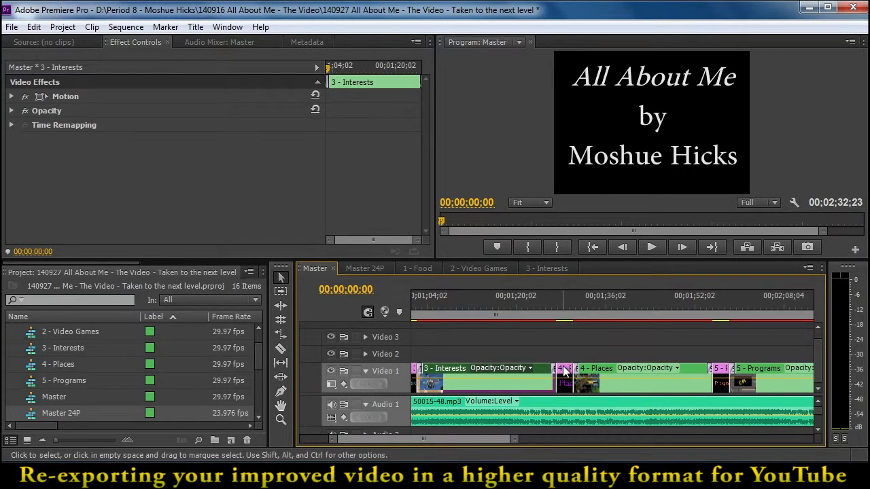
left_click(563, 371)
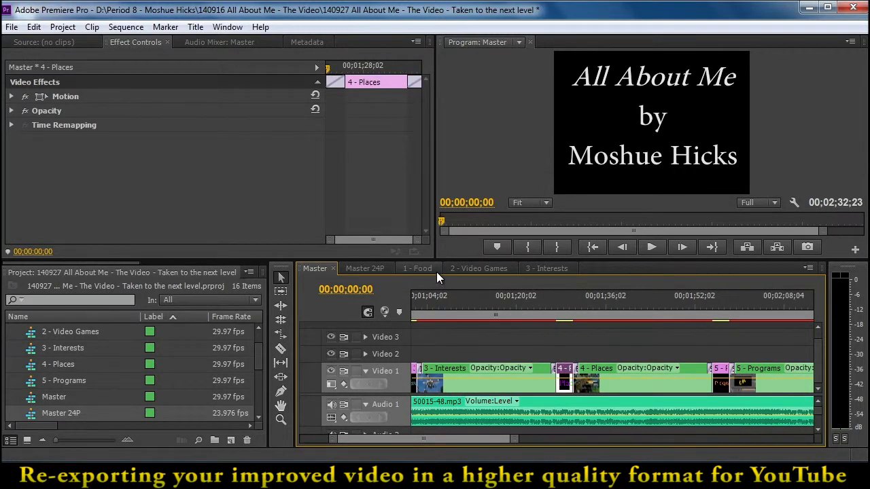
left_click(365, 269)
key("End")
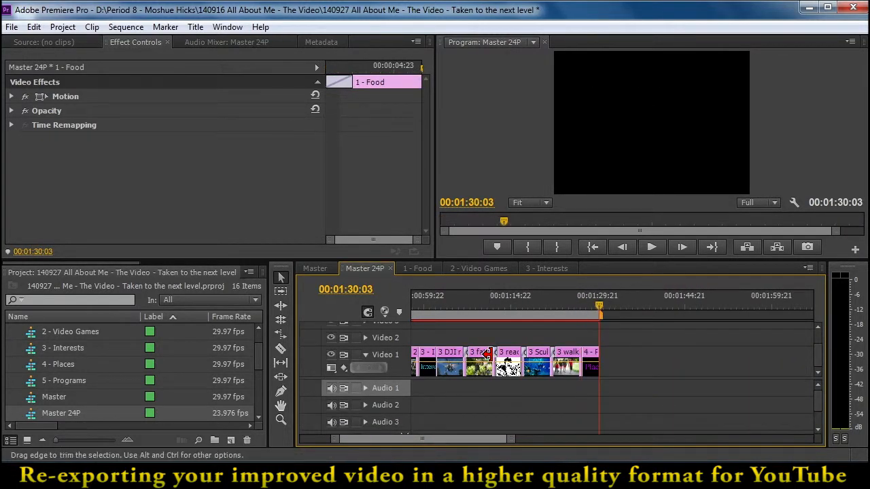
Move the playhead back to 00:01:16:01 and return it to the end of the selected 4 - Places title, at 00:01:30:03
left_click_drag(562, 299, 527, 301)
left_click(518, 298)
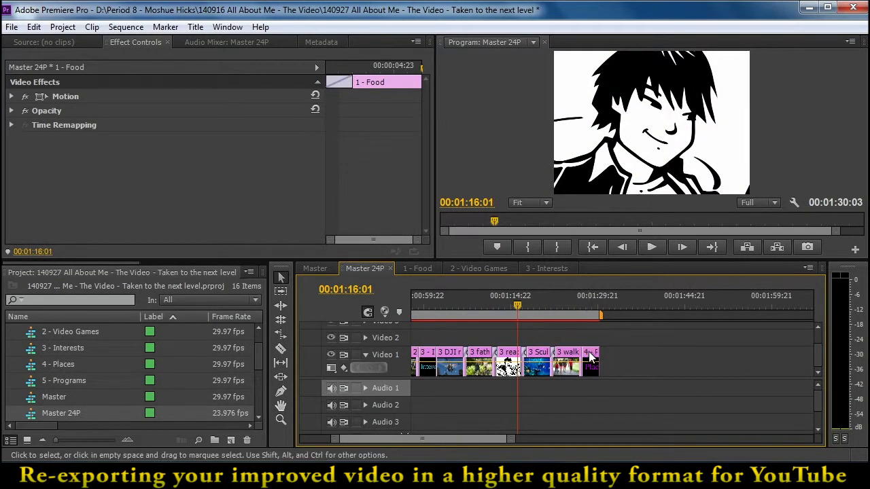
left_click(590, 358)
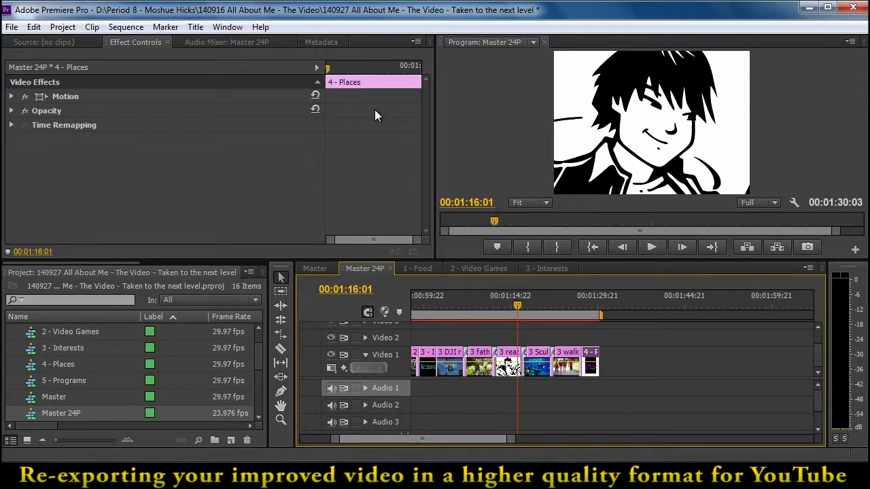
left_click_drag(330, 68, 438, 70)
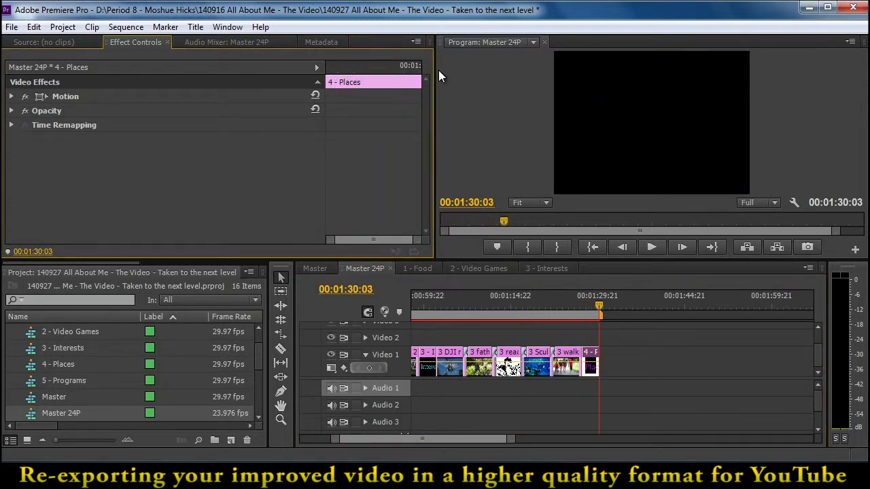
Copy all clips from the nested 4 - Places sequence and paste them after the Places title in Master 24P
left_click(323, 269)
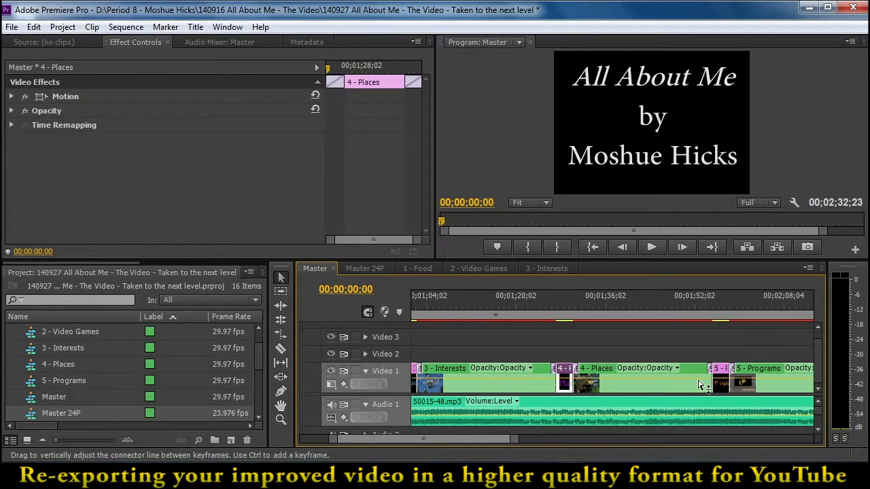
double_click(607, 369)
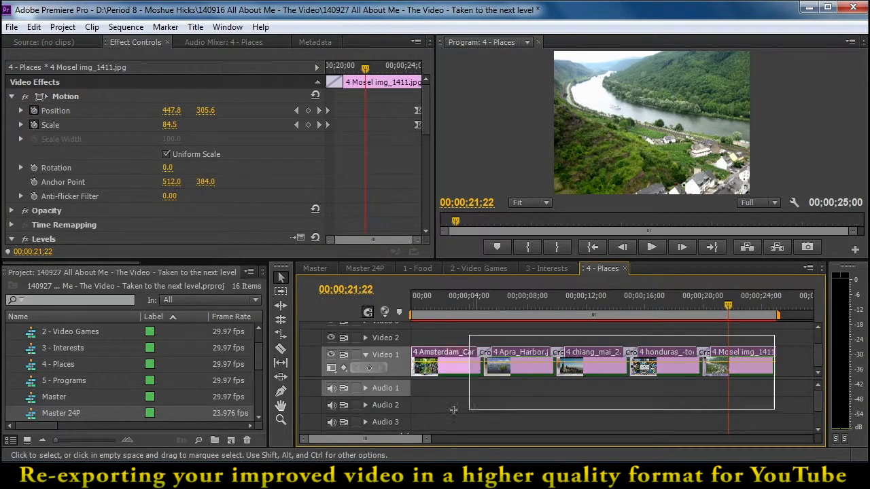
left_click_drag(776, 334, 402, 411)
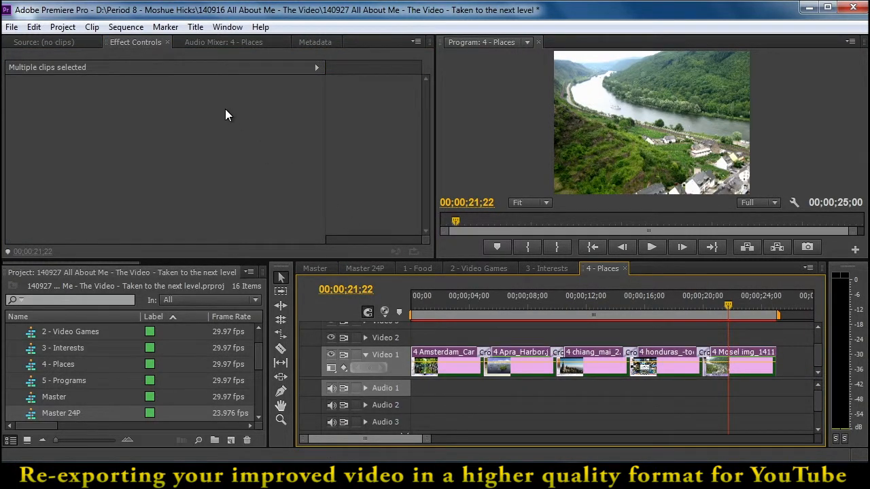
left_click(385, 269)
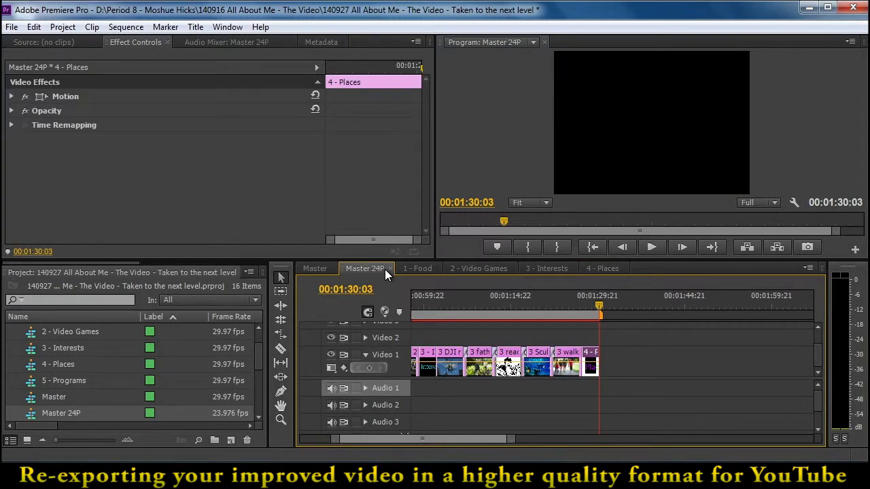
key("ctrl+v")
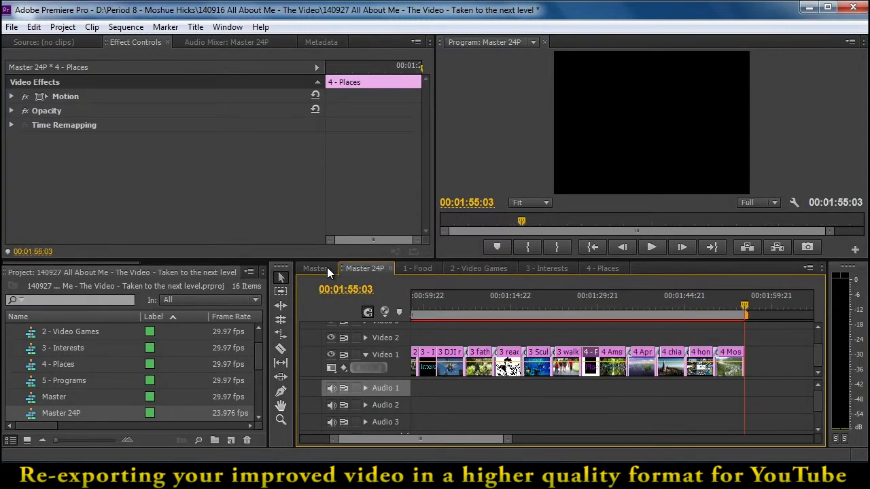
Copy the 5 - Programs title from Master and paste it after the places clips in Master 24P
left_click(319, 268)
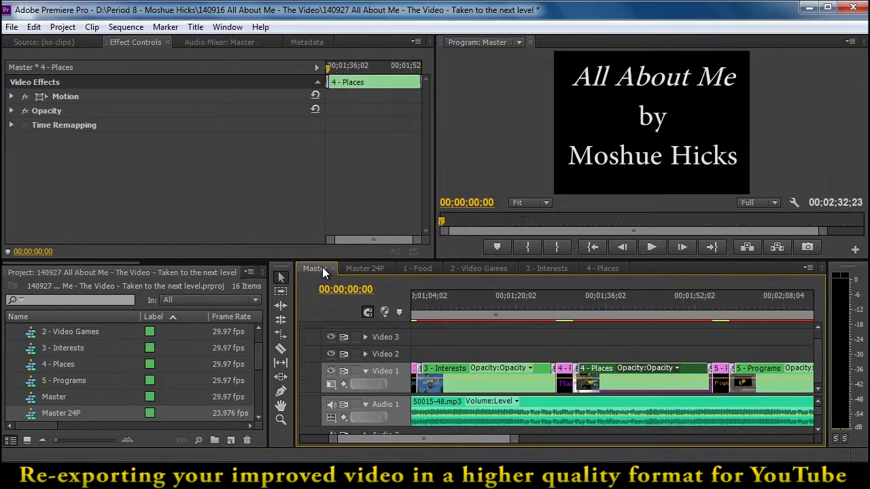
left_click(722, 374)
left_click(375, 269)
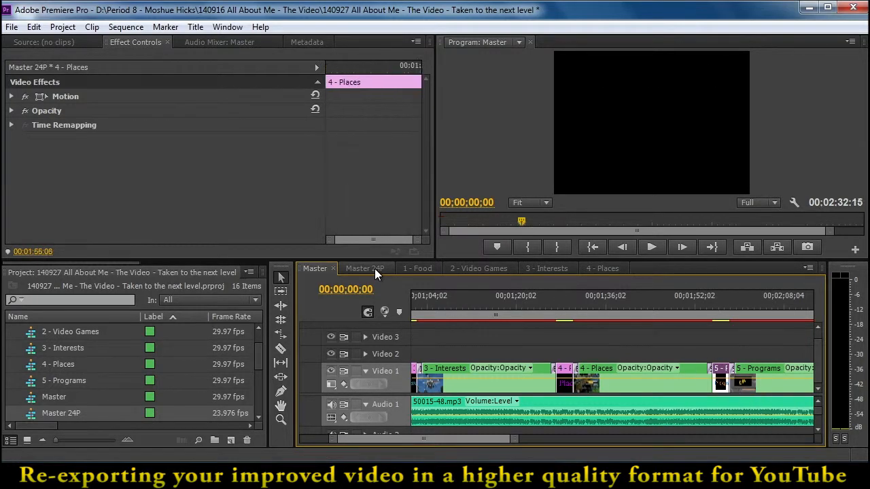
left_click(375, 268)
key("ctrl+v")
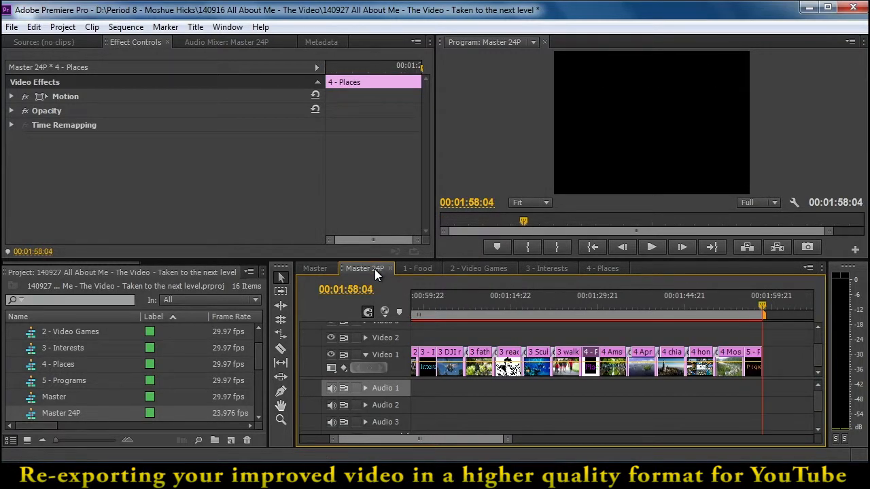
Copy all clips from the nested 5 - Programs sequence and paste them after the Programs title in Master 24P
left_click(316, 269)
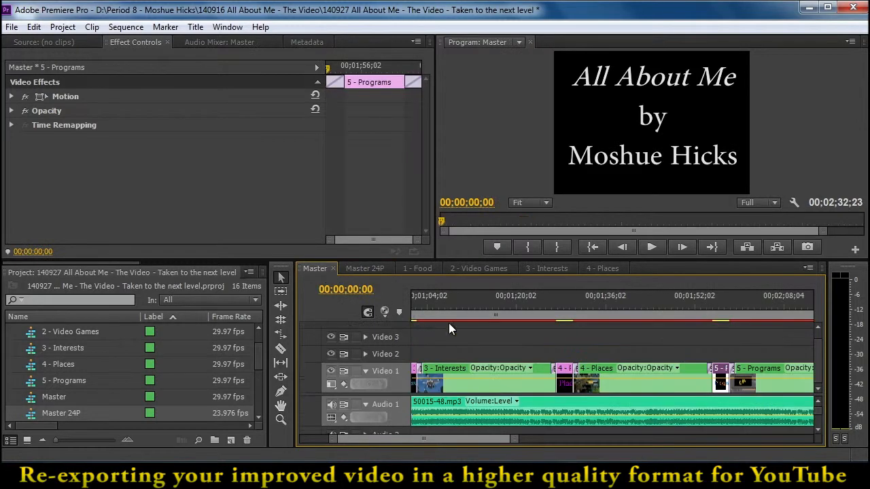
double_click(748, 370)
left_click_drag(685, 339, 364, 388)
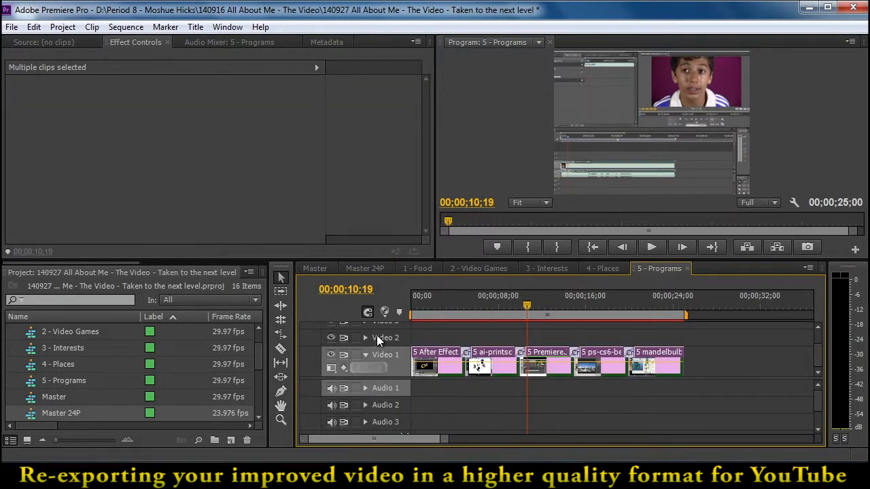
left_click(360, 272)
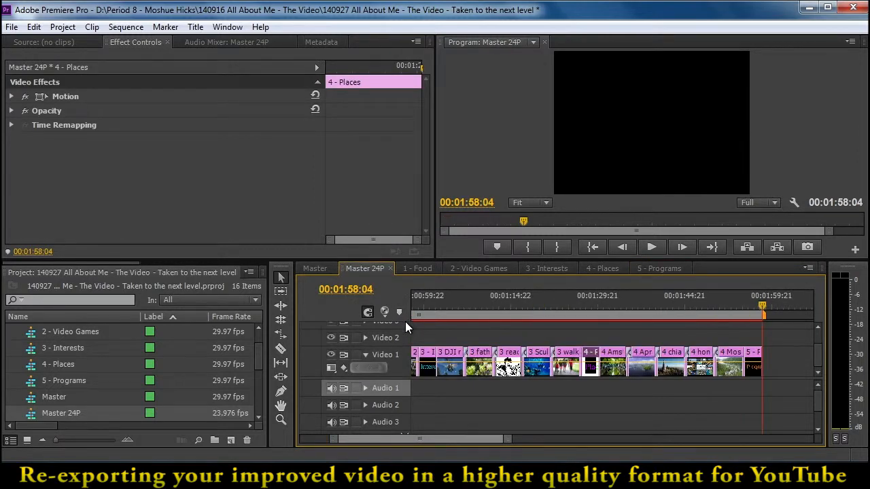
Copy the Credits title from the end of Master and paste it after the programs clips in Master 24P
left_click(317, 269)
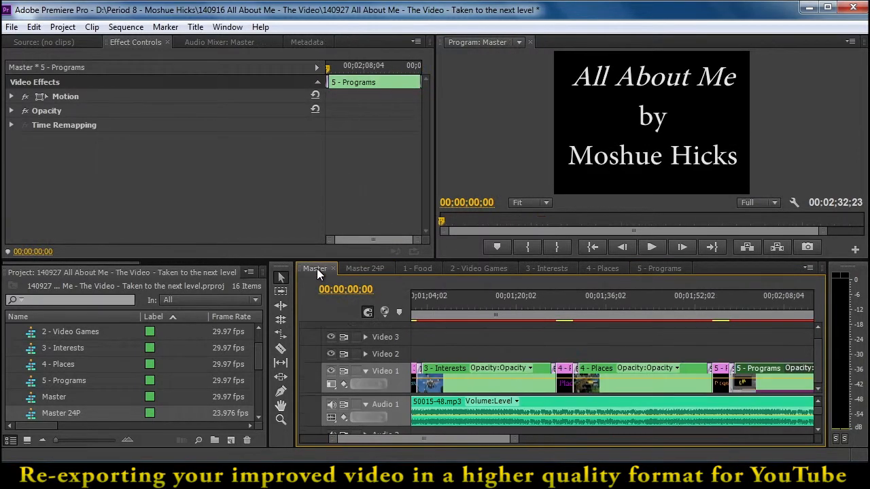
left_click_drag(393, 438, 413, 439)
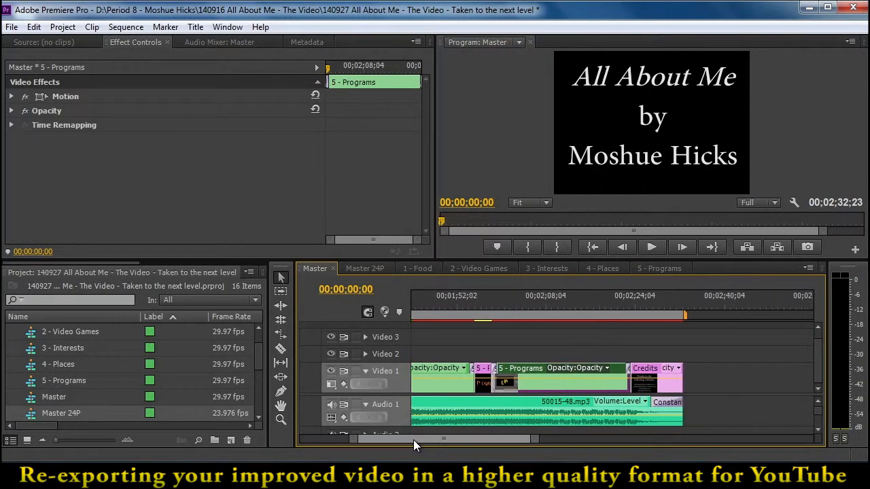
left_click(645, 373)
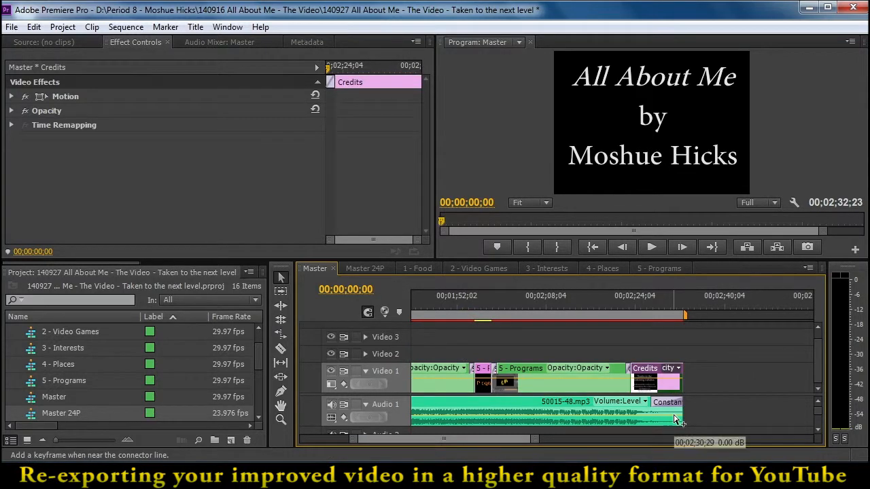
left_click(381, 267)
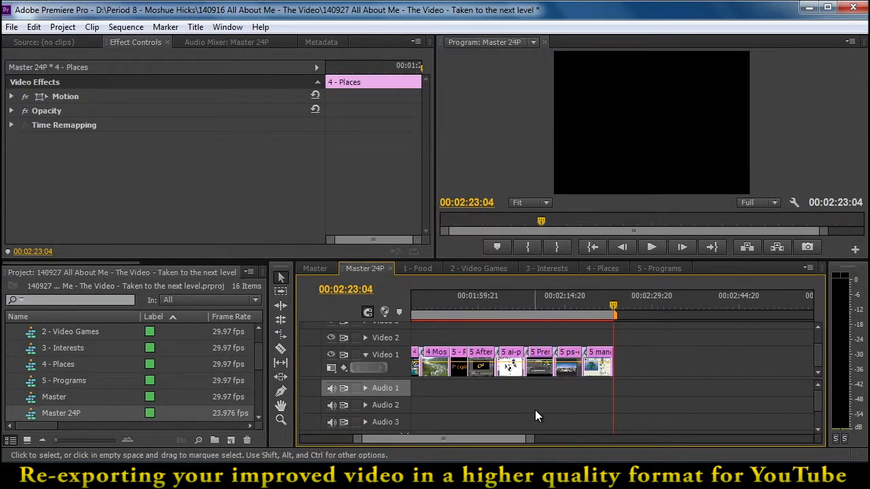
key("ctrl+v")
Move the playhead to the cut between the 1 - Food title and the first food clip in Master 24P, at 00:00:06:03
left_click_drag(524, 439, 551, 441)
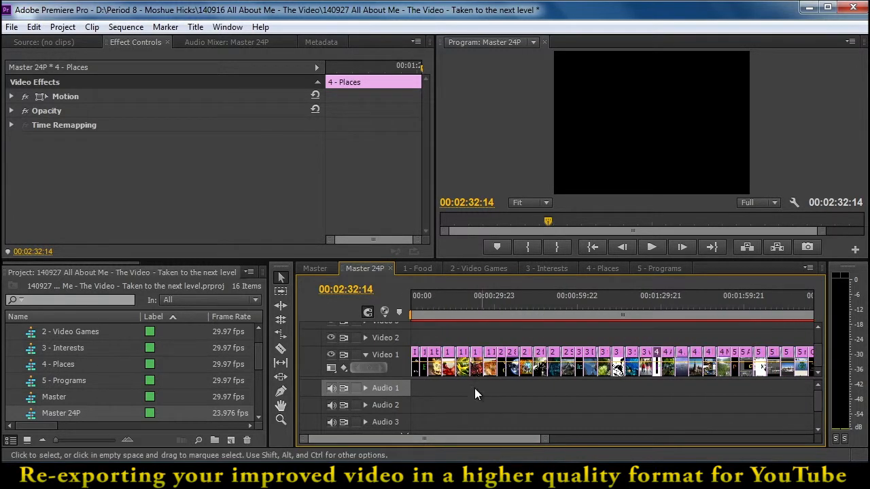
left_click_drag(430, 309, 428, 304)
left_click_drag(544, 443, 429, 442)
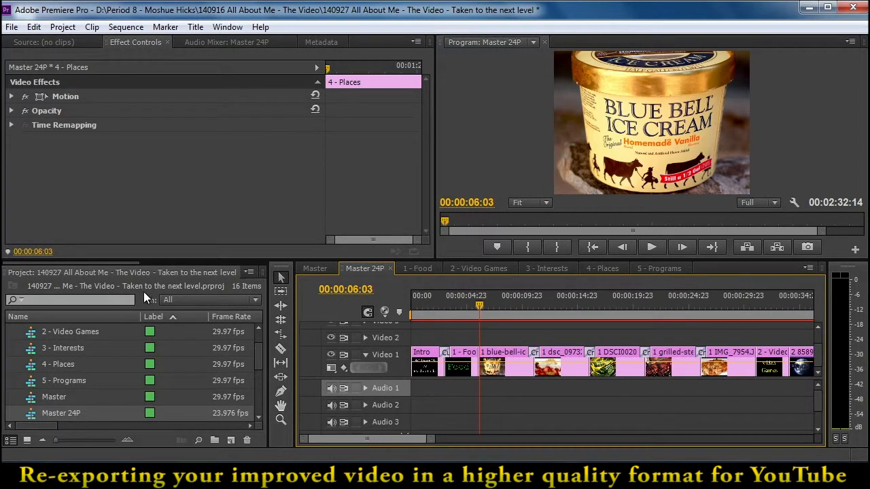
Search the effects for "cube spin" and set the Cube Spin video transition as the default transition
left_click(131, 265)
left_click_drag(137, 263, 208, 269)
left_click(228, 273)
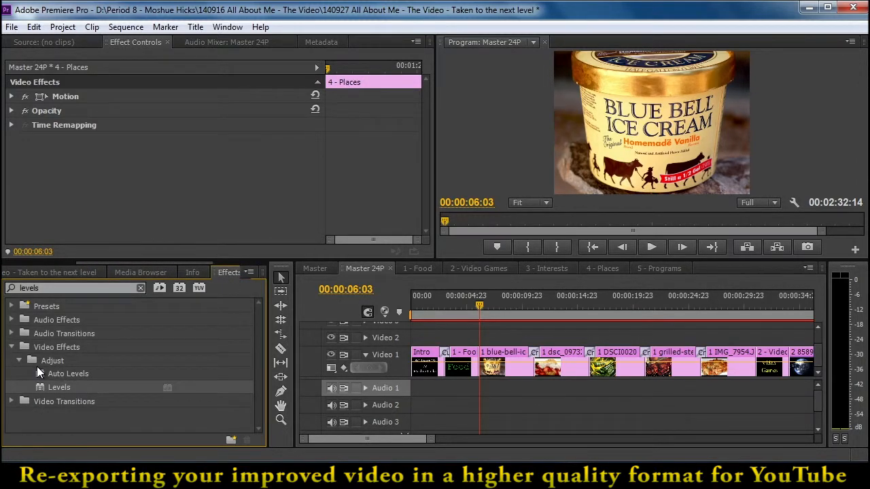
left_click(140, 288)
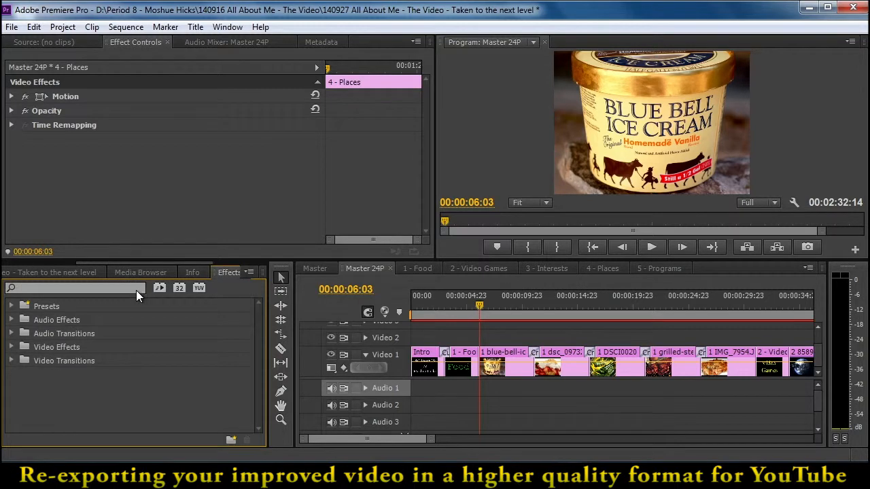
left_click(38, 288)
type("cube spi")
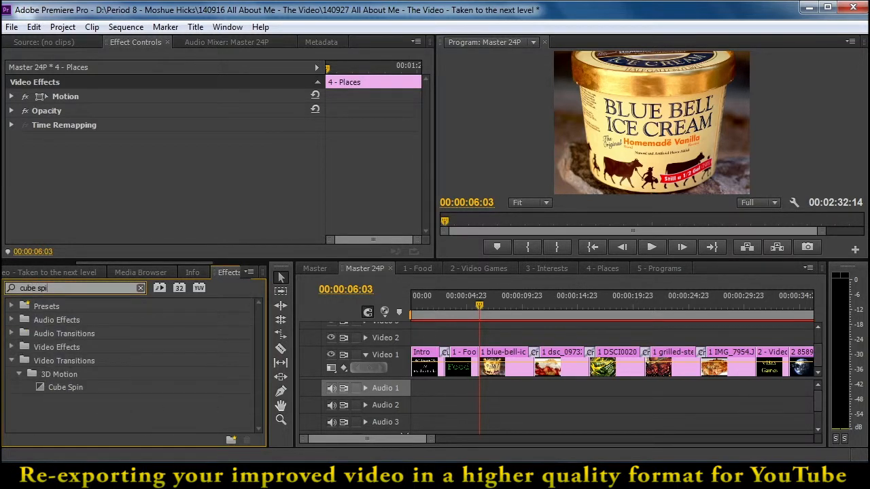
type("jn")
key("BackSpace")
key("BackSpace")
right_click(62, 385)
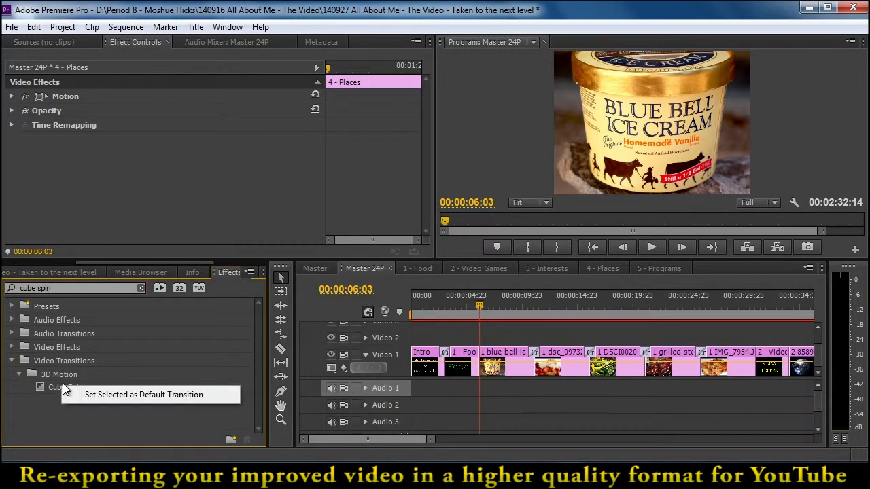
left_click(102, 394)
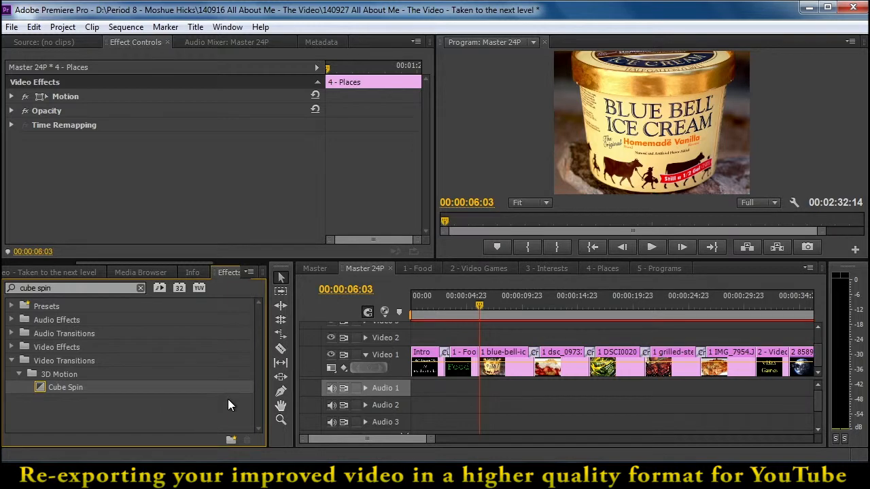
Apply the default Cube Spin transition on Video 1 at the cut between the 1 - Food title and the first food clip, at 00:00:06:03
left_click(476, 304)
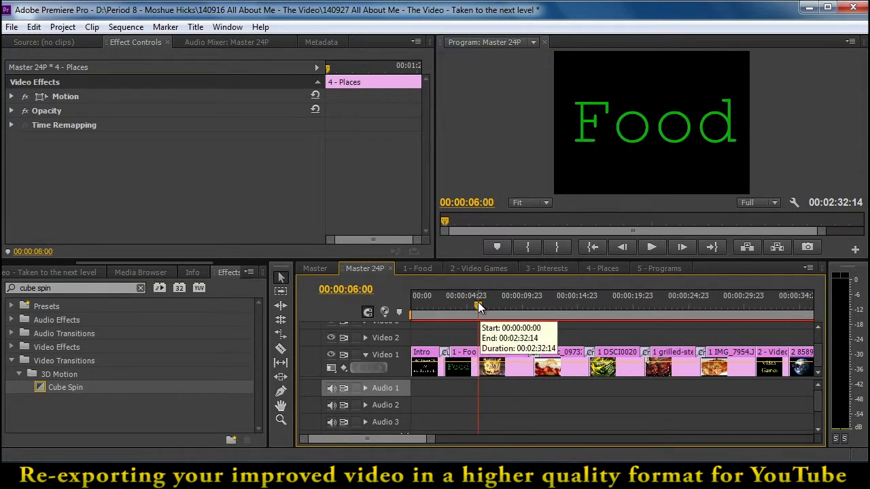
left_click(479, 303)
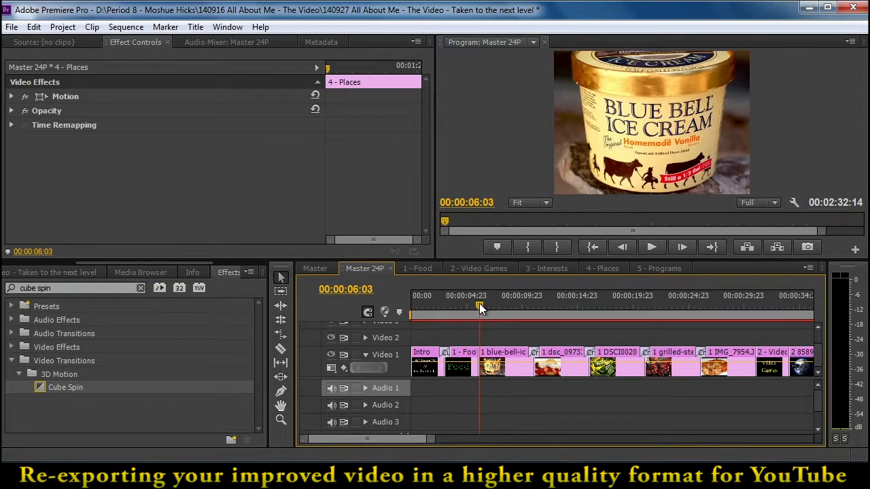
left_click(387, 355)
key("ctrl+d")
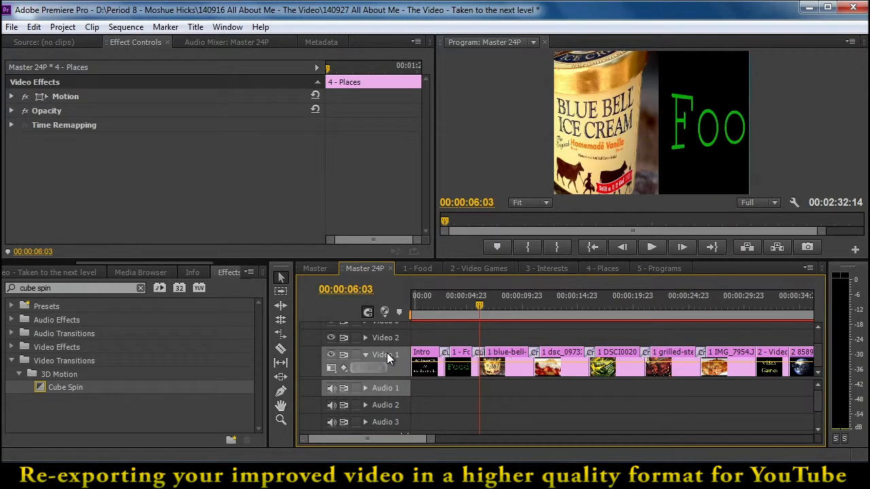
Apply the default Cube Spin transition at the cuts before and after the 2 - Video Games title, at 00:00:30:19 and 00:00:33:17
left_click(484, 304)
left_click_drag(487, 306, 754, 318)
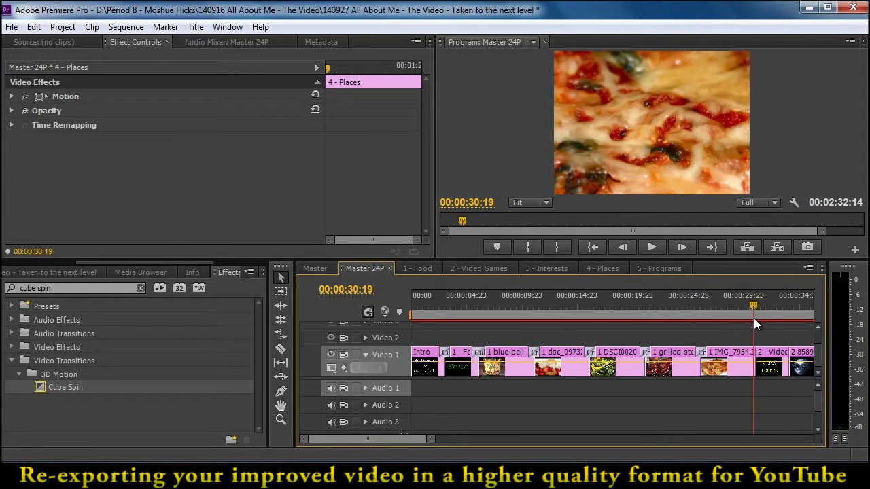
key("ctrl+s")
key("ctrl+d")
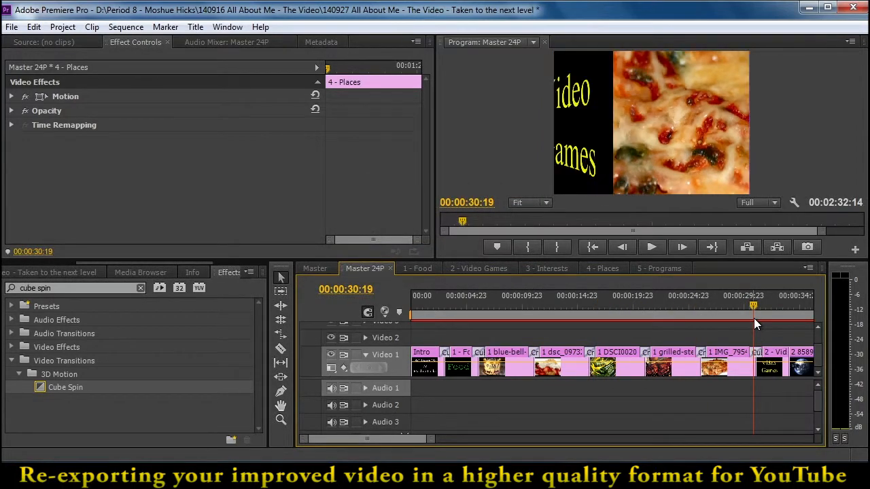
left_click_drag(754, 303, 786, 299)
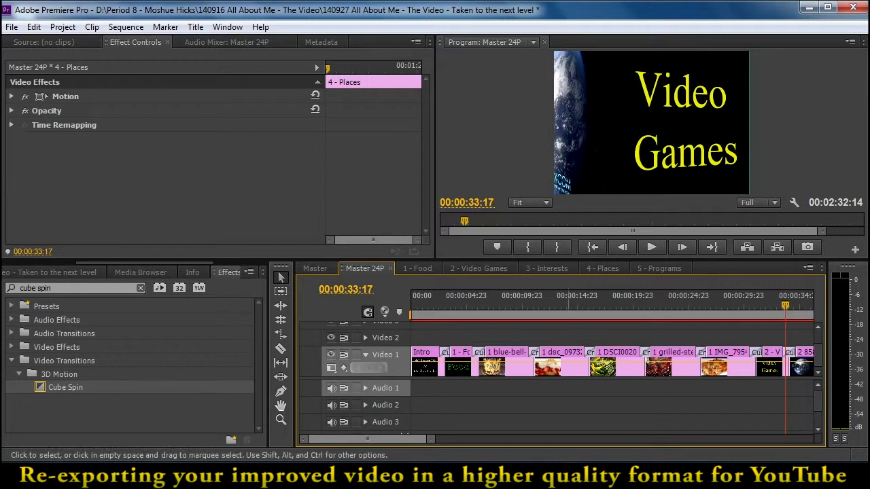
Apply Cube Spin at the cuts around the Interests, Places and Programs titles, ending with the playhead at the Credits cut, 00:02:23:01
left_click_drag(405, 441, 428, 435)
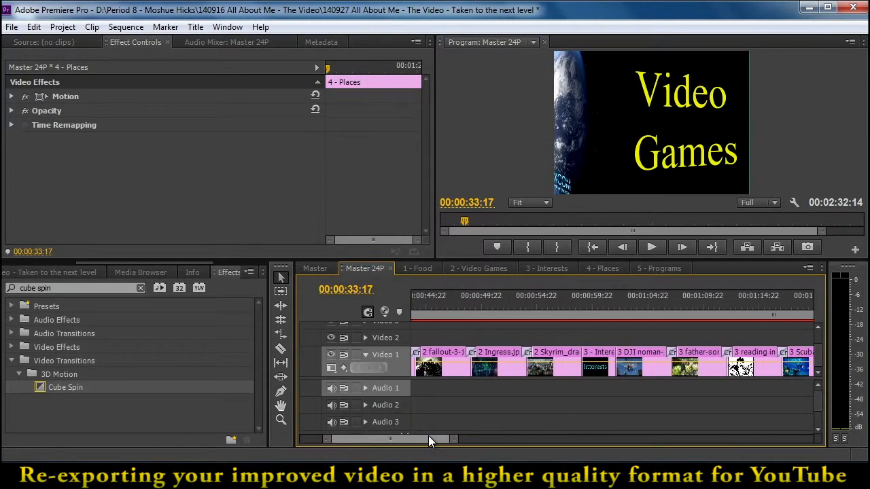
left_click(580, 300)
left_click_drag(580, 299, 712, 325)
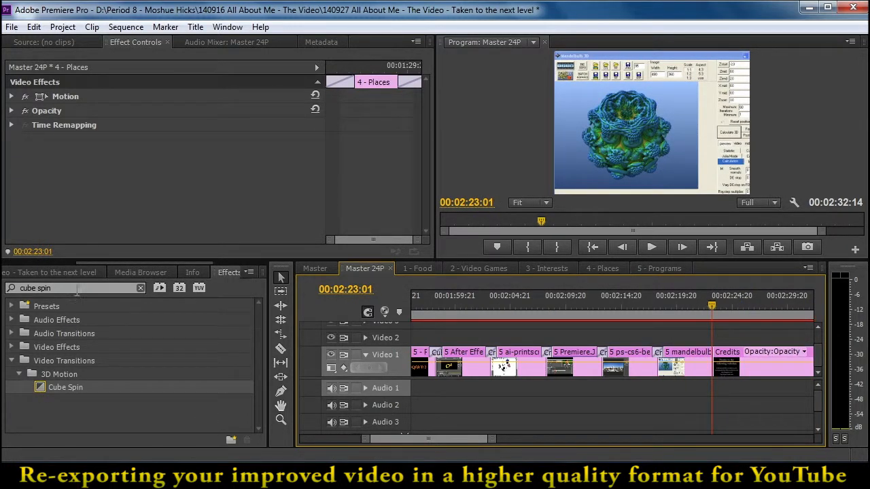
Clear the effects search and set the Cross Dissolve video transition as the default transition
left_click(140, 288)
left_click(9, 360)
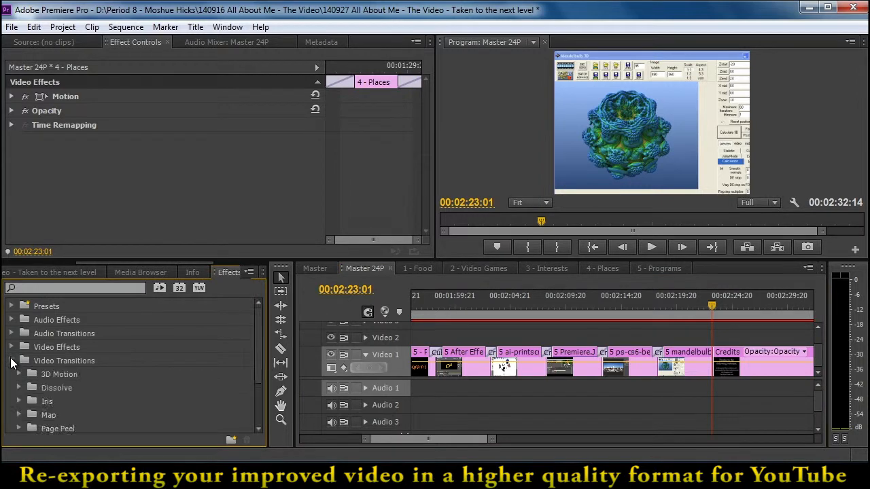
left_click_drag(262, 342, 259, 361)
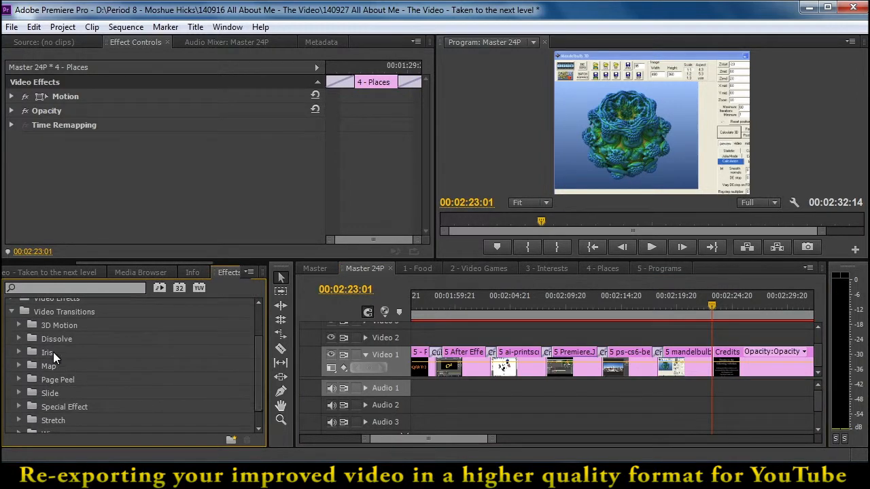
left_click(19, 339)
right_click(53, 369)
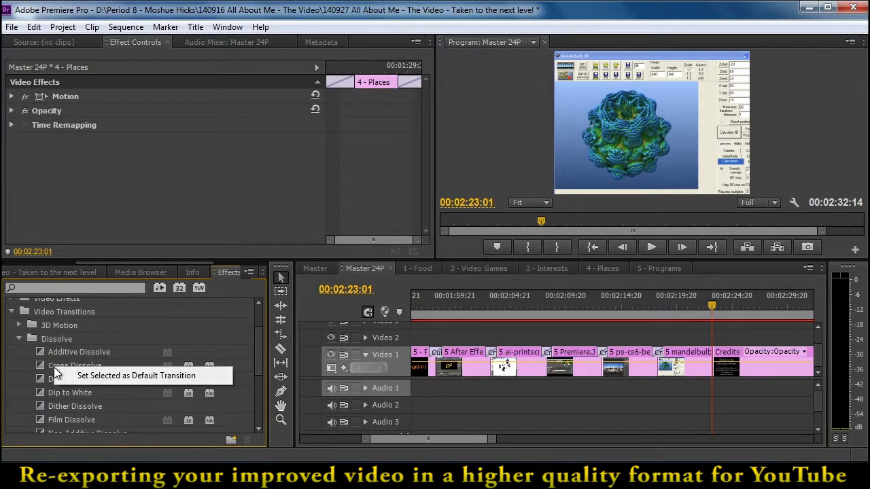
left_click(102, 373)
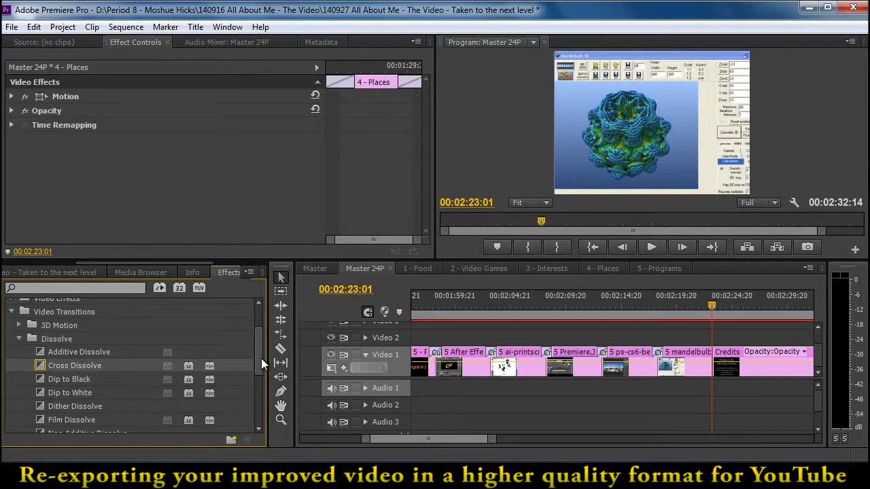
Add a Gradient Wipe transition with softness 10 at the cut between the mandelbulb clip and the Credits title
left_click_drag(260, 355, 257, 404)
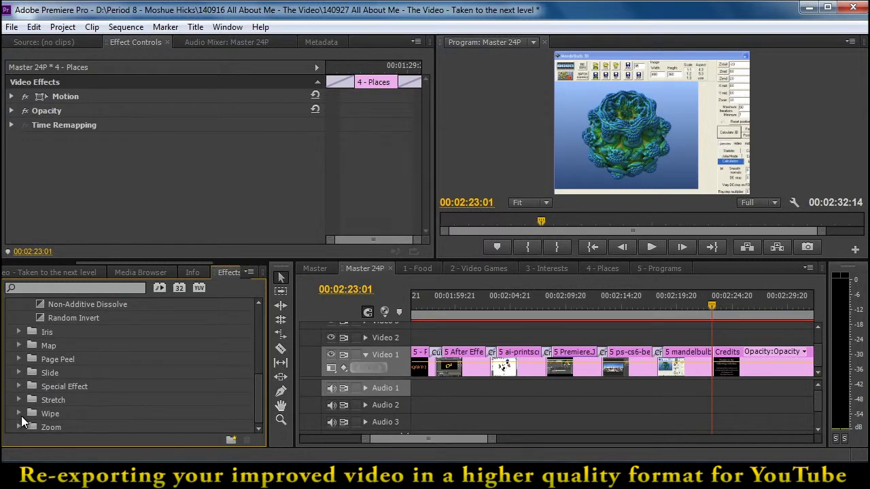
left_click(19, 413)
left_click_drag(257, 355, 253, 387)
left_click(55, 346)
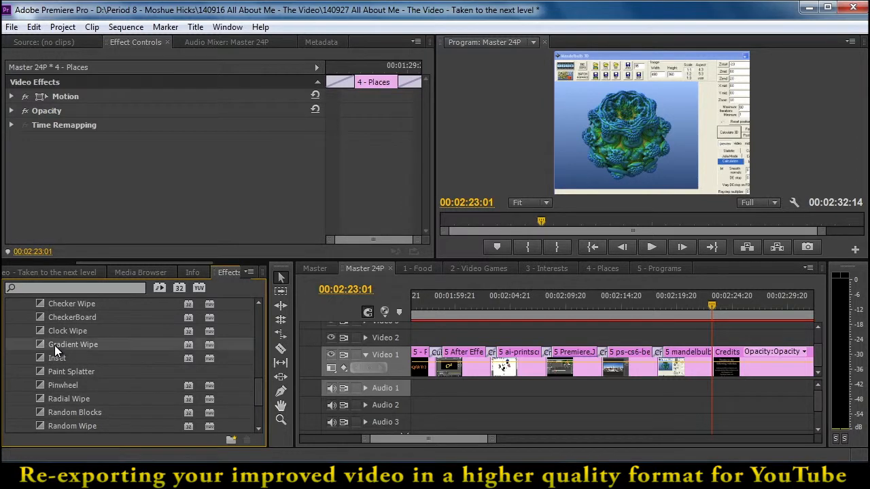
left_click_drag(41, 343, 712, 367)
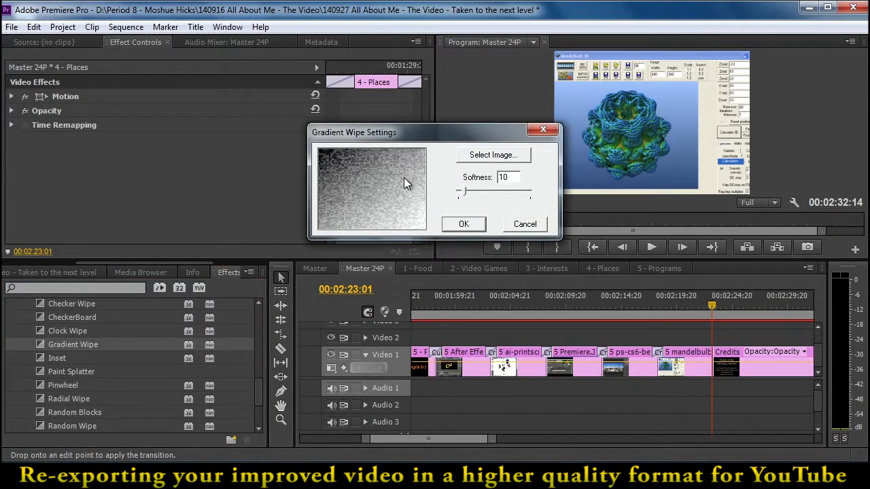
left_click(460, 224)
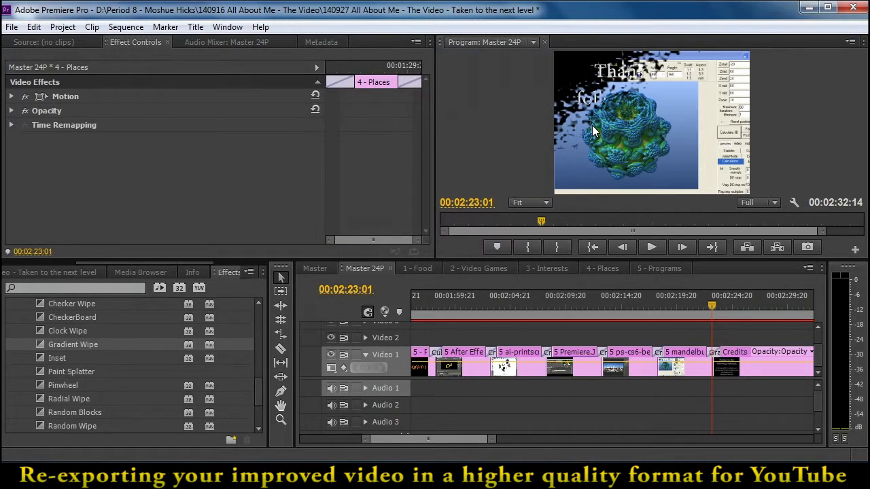
Play back the Gradient Wipe into the Credits and review the end of the complete Master 24P timeline
left_click_drag(711, 304, 704, 306)
key("space")
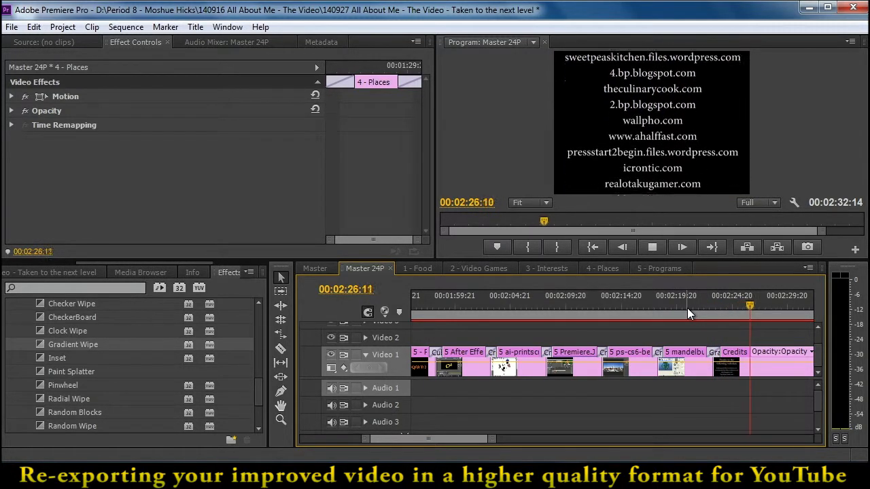
key("space")
left_click_drag(486, 439, 579, 436)
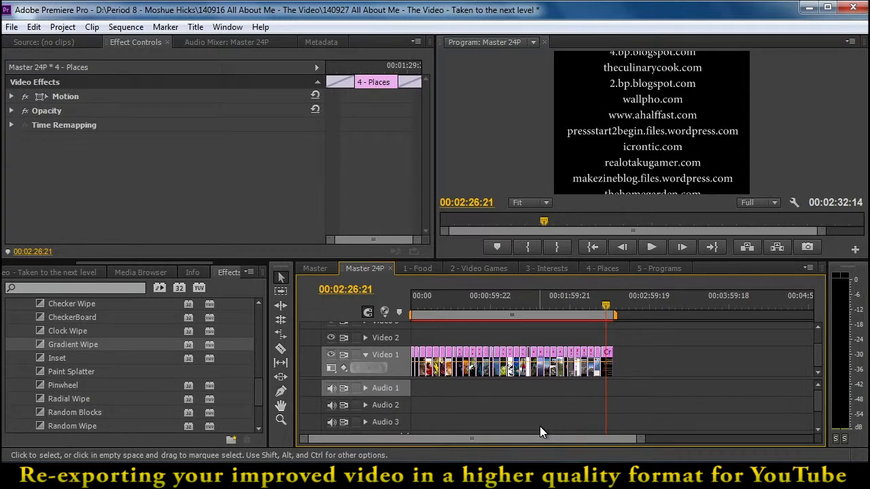
left_click(607, 307)
mouse_move(607, 307)
left_mouse_down()
mouse_move(554, 315)
mouse_move(603, 320)
left_mouse_up()
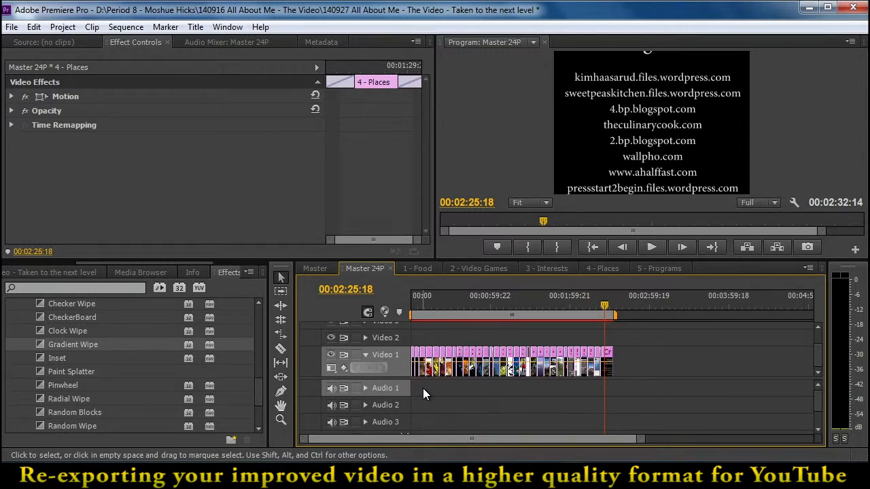
Create a new sequence named Master for Exporting with the DV - 24P Standard 48kHz preset
left_click(12, 27)
mouse_move(28, 42)
left_click(252, 58)
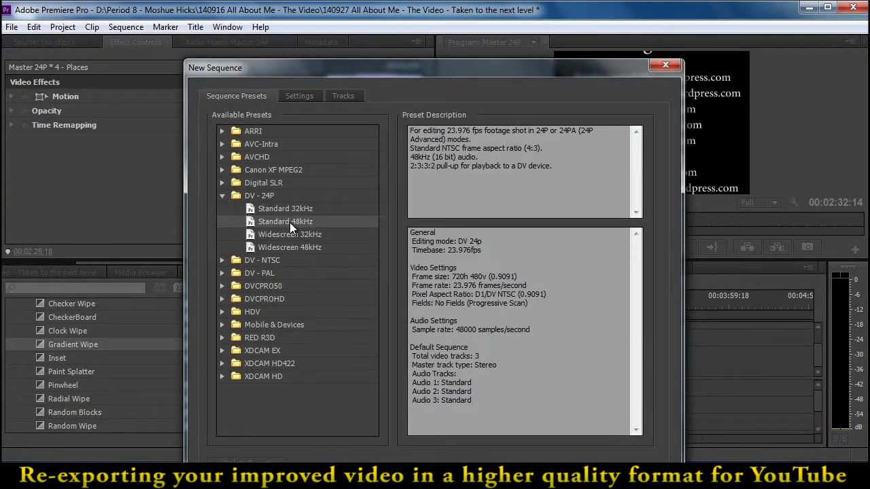
left_click_drag(355, 72, 361, 28)
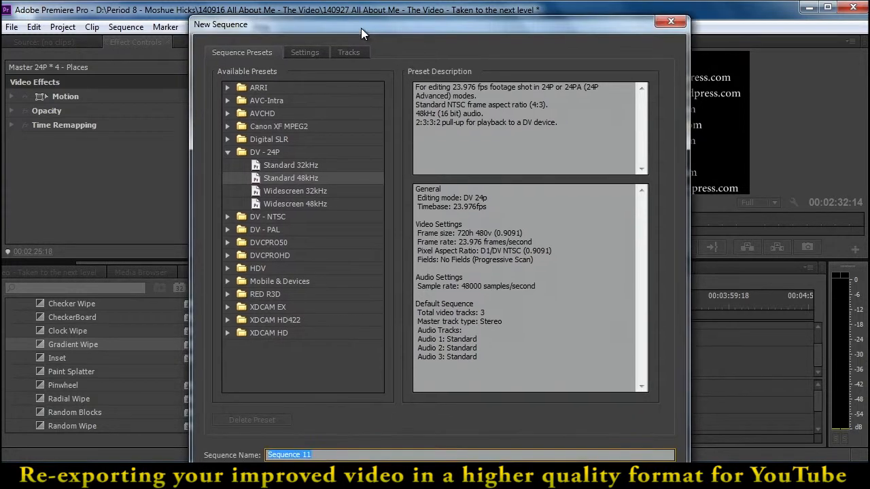
type("F")
type("aster for Exc")
type("orting")
key("Return")
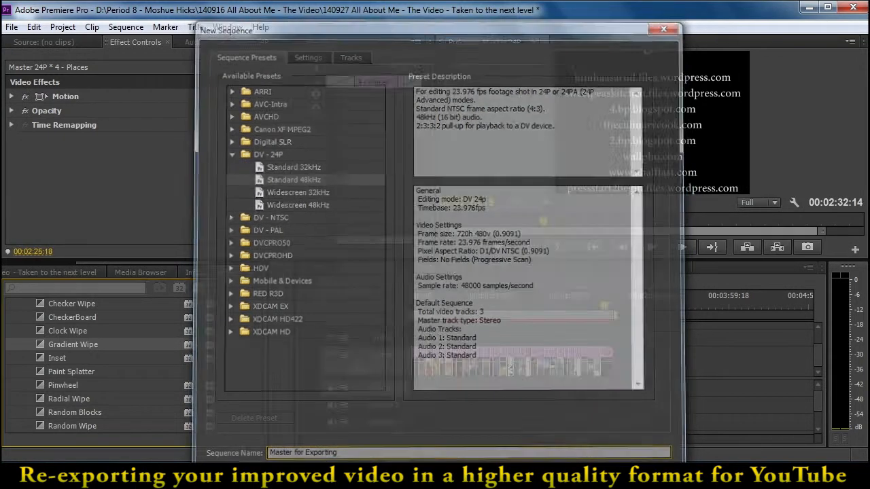
Nest the Master 24P sequence from the project at the start of Video 1 in Master for Exporting
left_click(363, 268)
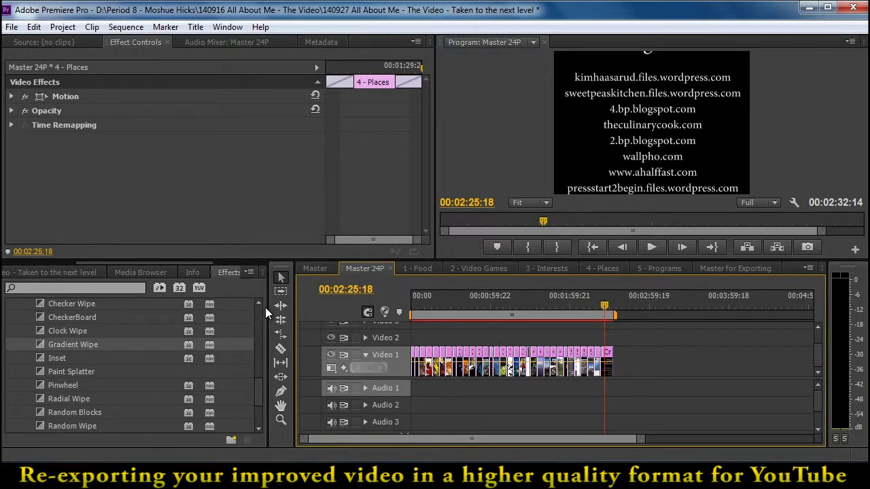
left_click_drag(258, 381, 258, 303)
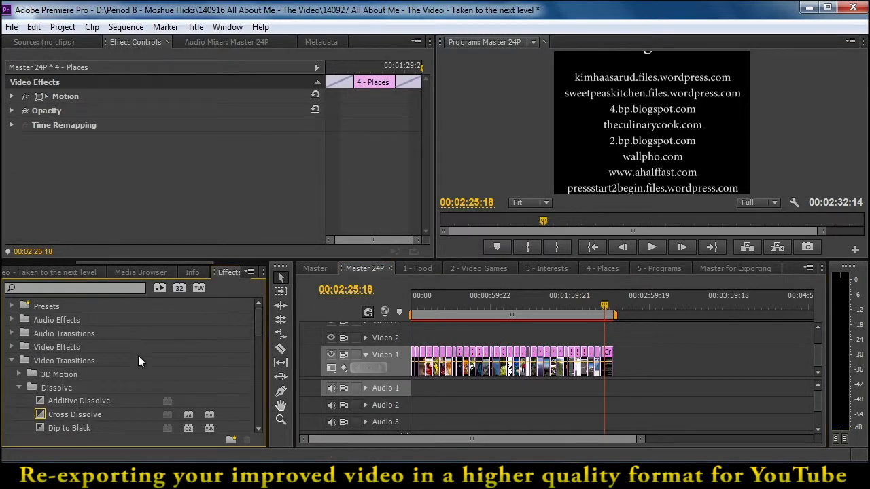
left_click(12, 361)
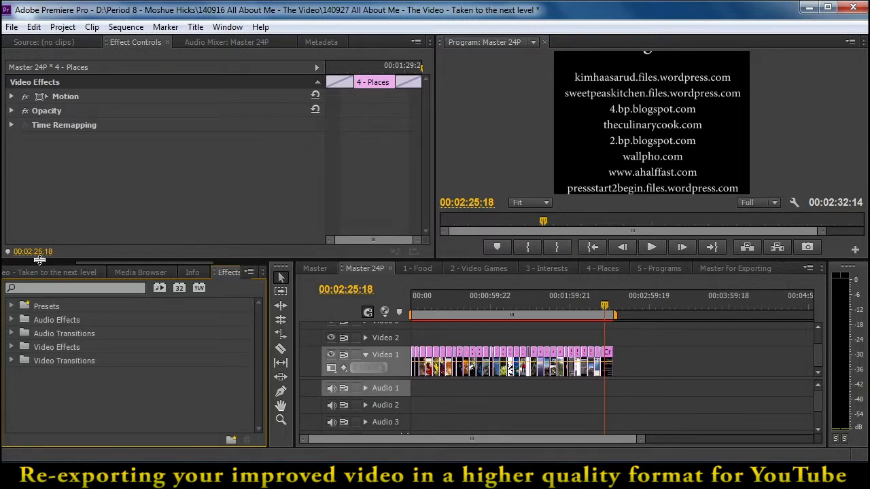
left_click(24, 272)
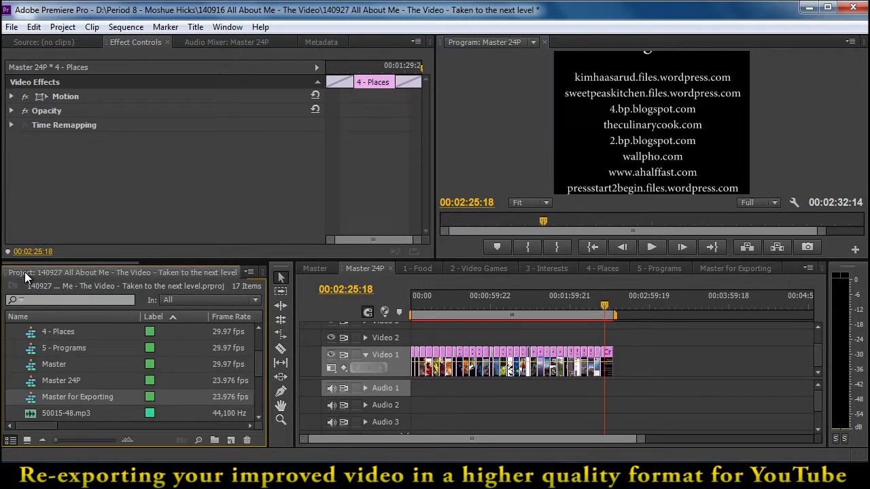
left_click(56, 378)
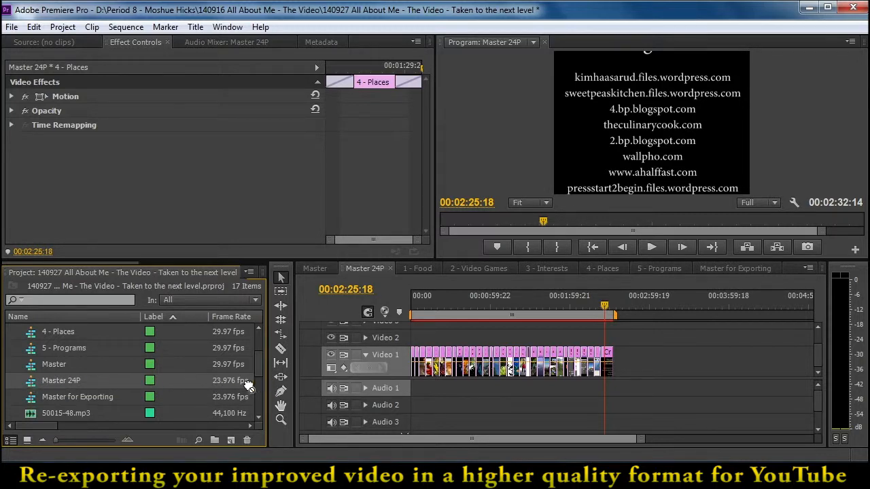
left_click(726, 269)
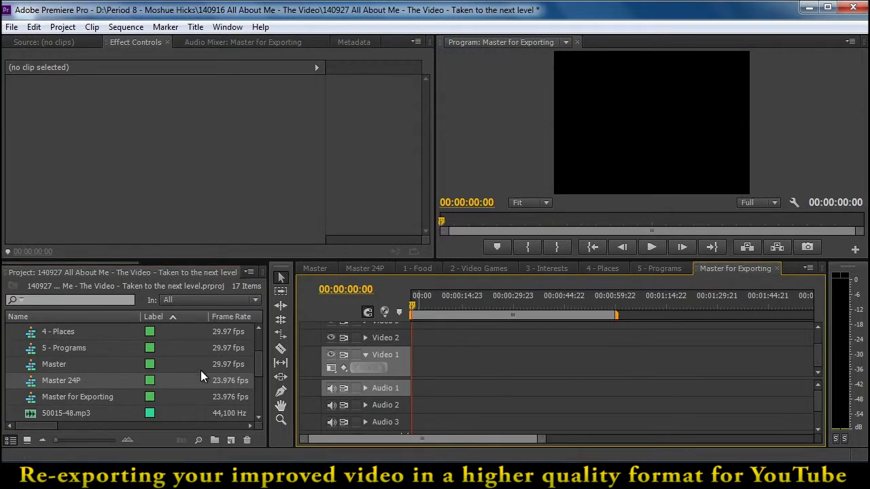
left_click_drag(24, 386, 387, 360)
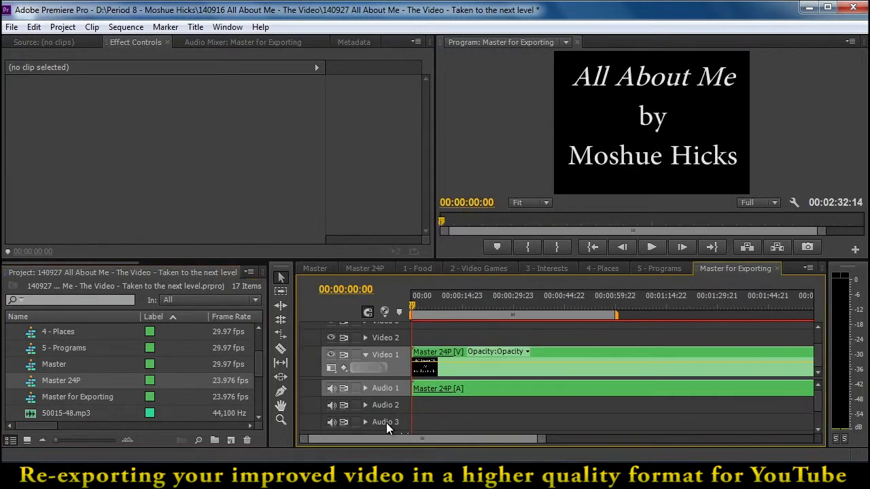
left_click_drag(524, 441, 602, 440)
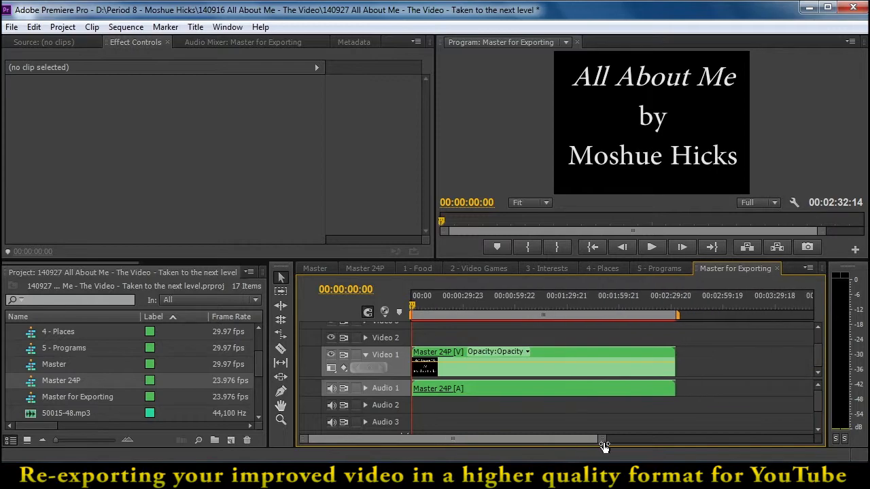
Move the playhead in Master for Exporting to exactly 00:02:00:00
left_click(552, 352)
left_click_drag(523, 304, 620, 335)
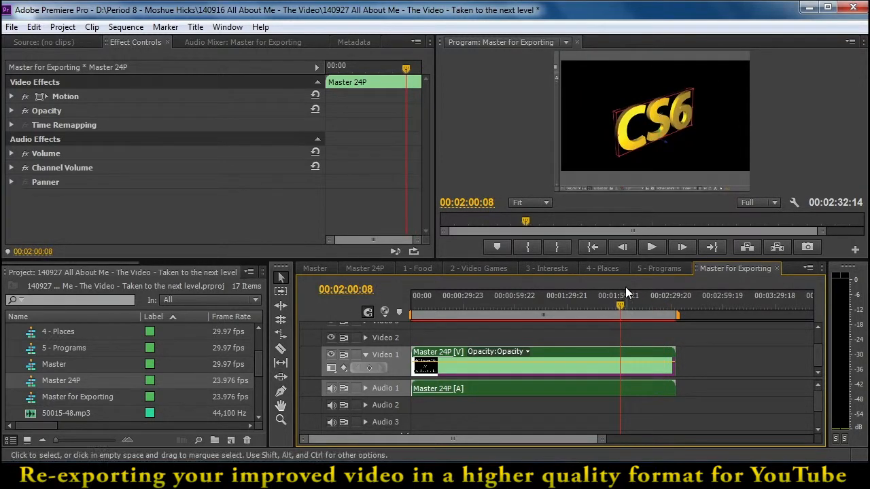
left_click(489, 202)
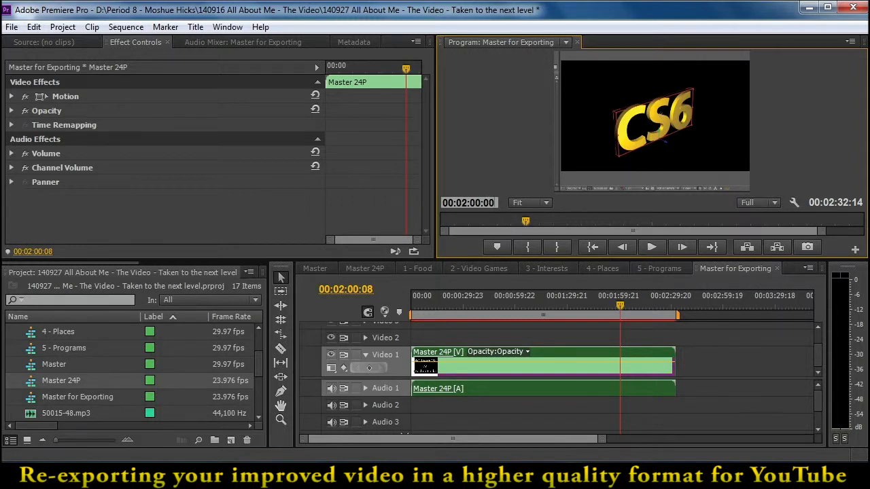
key("Return")
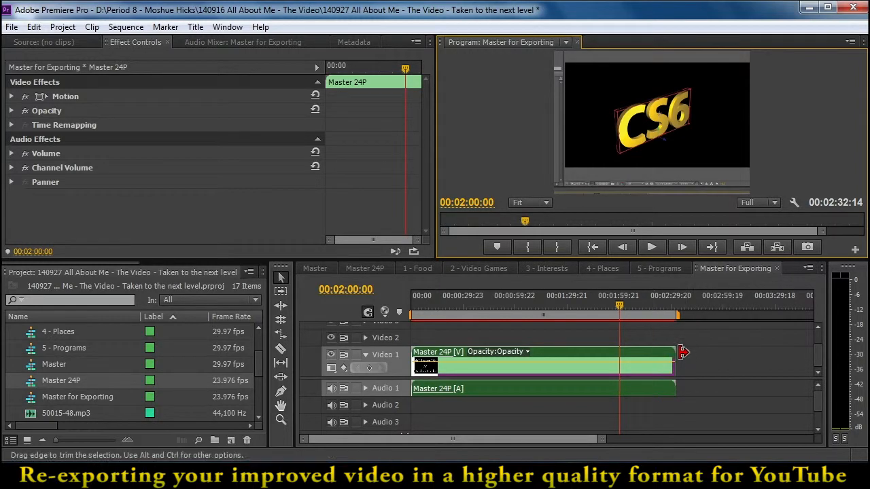
Try trimming the end of the nested Master 24P clip to 00:02:00:00, and undo the trim
left_click_drag(681, 352, 623, 358)
mouse_move(619, 308)
left_mouse_down()
mouse_move(607, 310)
mouse_move(620, 310)
left_mouse_up()
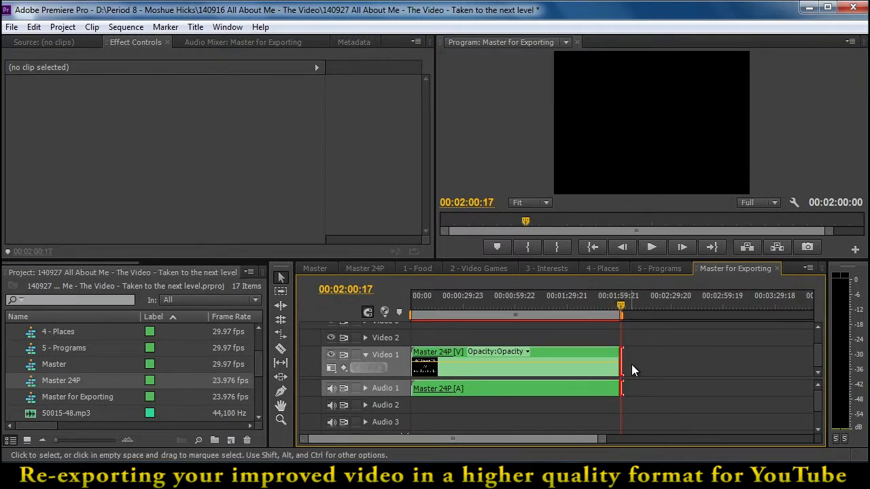
key("ctrl+z")
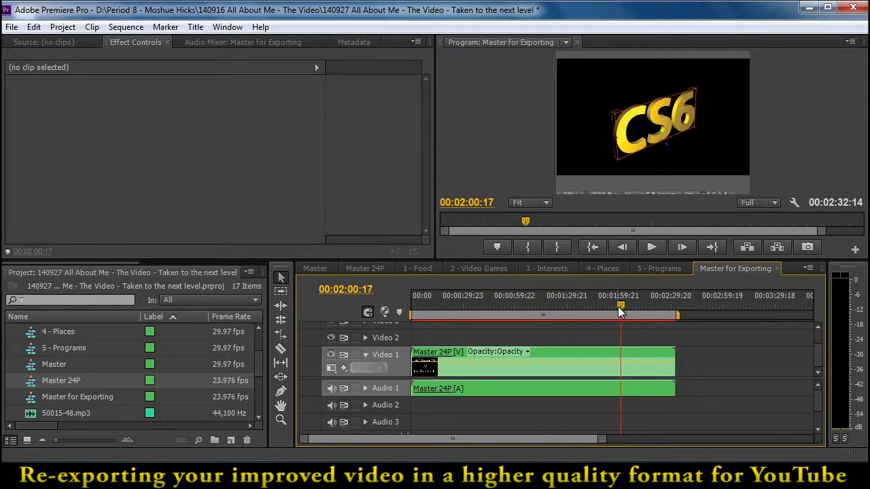
Rate-stretch the nested Master 24P clip to end at the playhead at 00:02:00:17, and play back part of the sped-up result
left_click(281, 337)
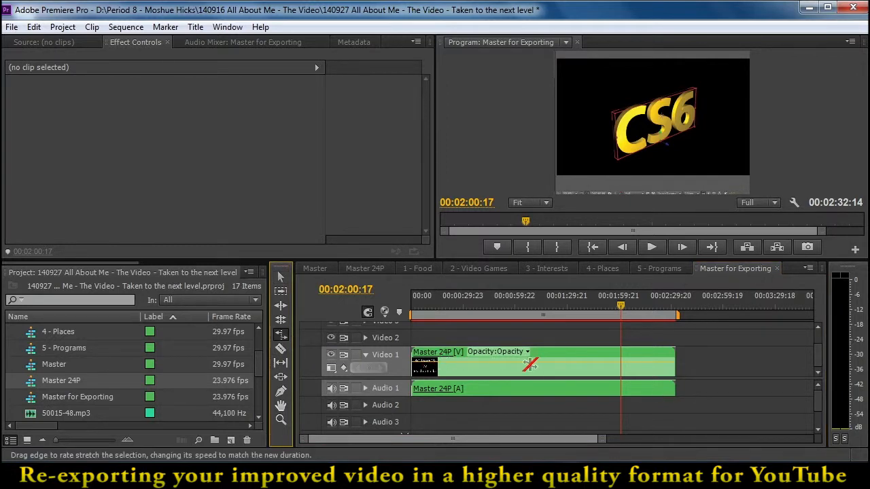
left_click_drag(672, 356, 620, 357)
left_click_drag(613, 309, 553, 313)
key("space")
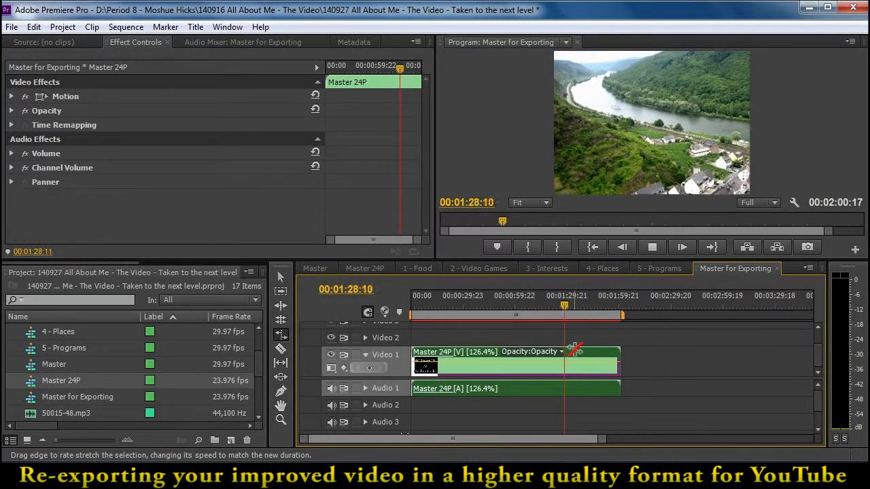
key("space")
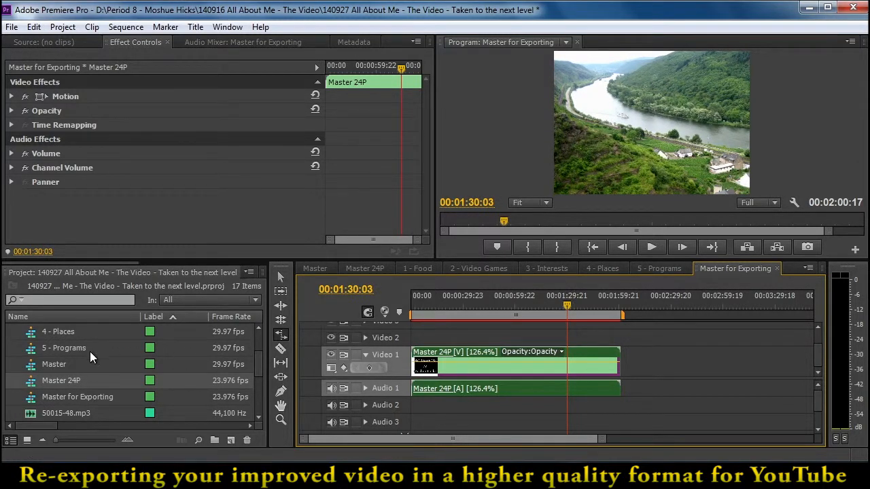
Overwrite the nested audio on Audio 1 with 50015-48.mp3 from the sequence start, and expand the track to show its waveform
left_click(49, 416)
left_click_drag(235, 412, 387, 397)
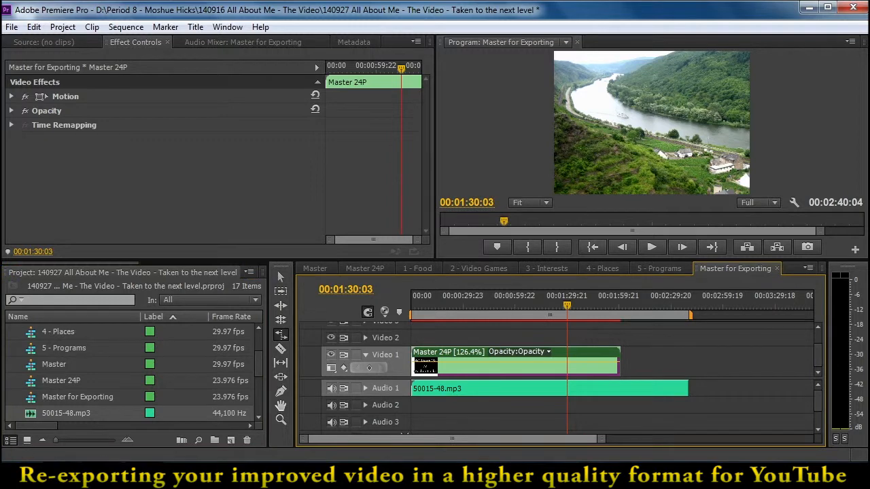
left_click(366, 389)
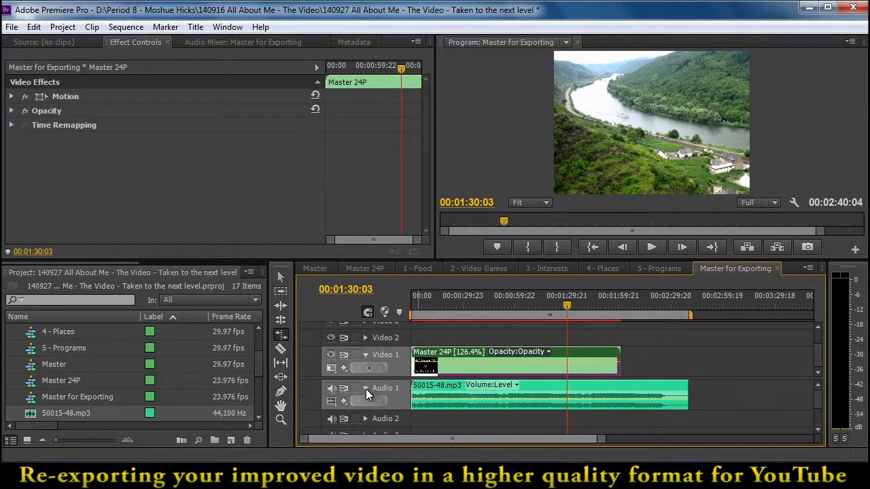
Trim the end of the 50015-48.mp3 music back to 00:02:01:02, near the end of the Master 24P clip
left_click(280, 278)
left_click_drag(564, 303, 620, 306)
left_click_drag(689, 384, 621, 385)
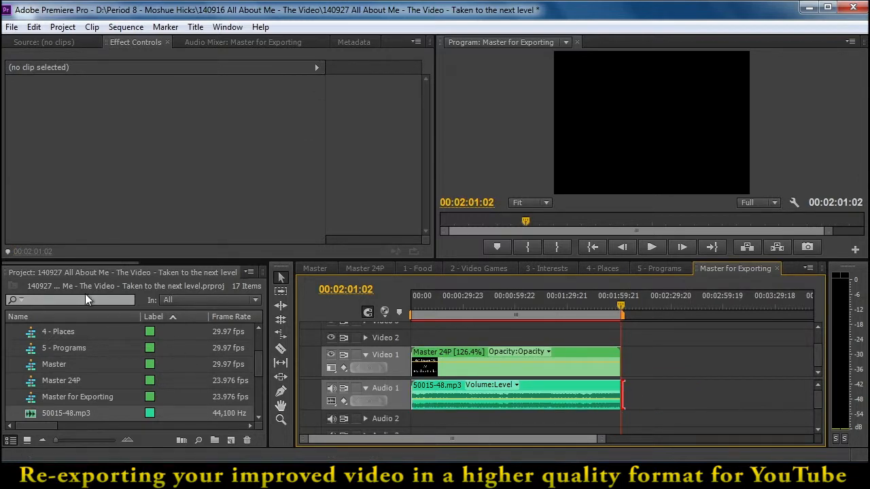
Apply a Constant Gain crossfade to the end of the 50015-48.mp3 music on Audio 1
left_click_drag(93, 263, 191, 267)
left_click(184, 271)
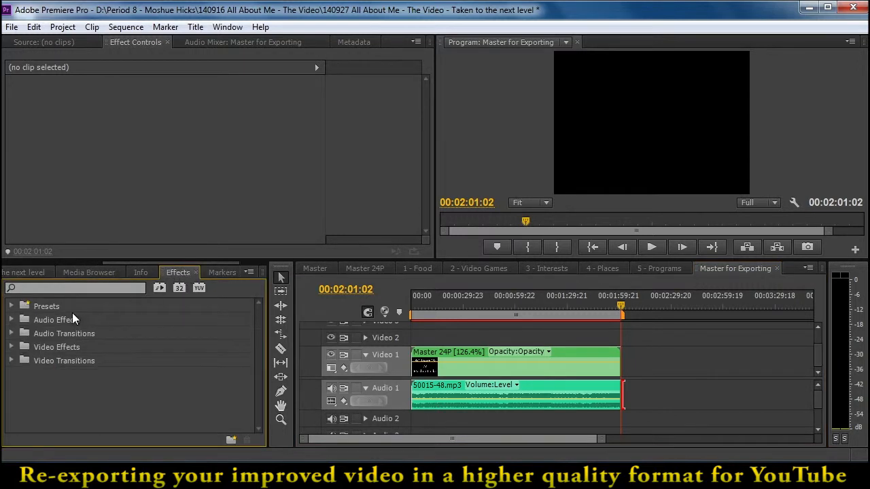
left_click(11, 333)
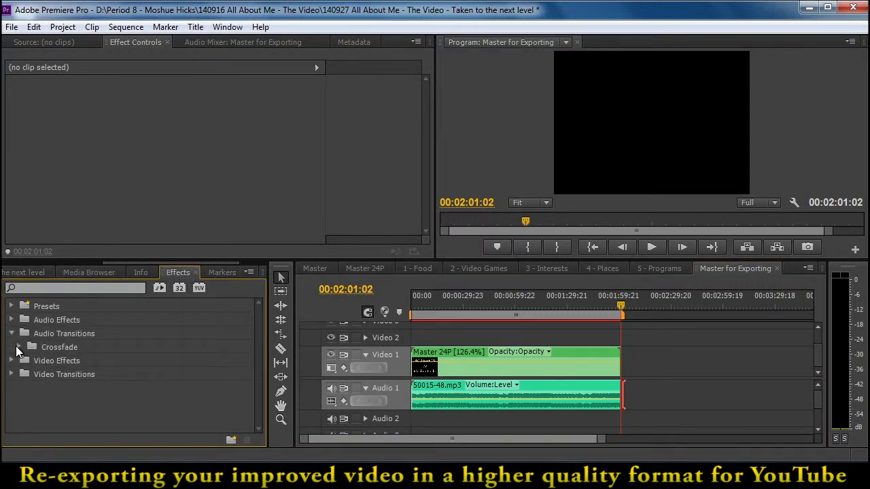
left_click(18, 347)
left_click_drag(42, 358, 621, 398)
Shorten the end of the music on Audio 1 to 00:02:00:17, flush with the end of the Master 24P clip
left_click_drag(603, 444, 486, 451)
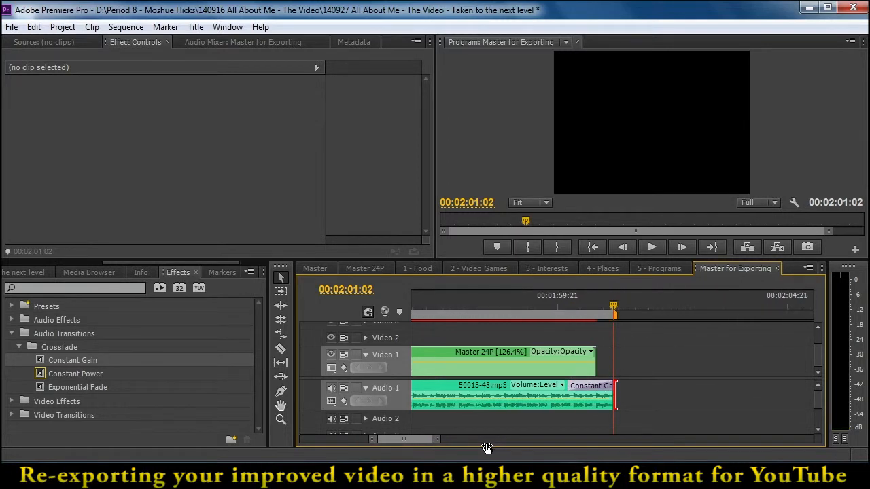
mouse_move(603, 300)
left_mouse_down()
mouse_move(608, 310)
mouse_move(571, 315)
mouse_move(610, 310)
mouse_move(583, 315)
mouse_move(596, 312)
left_mouse_up()
left_click(551, 306)
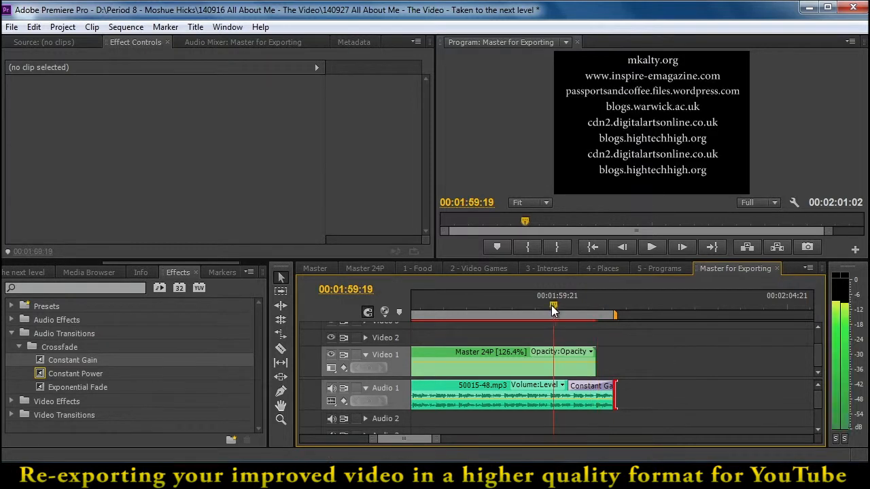
left_click_drag(616, 394, 597, 395)
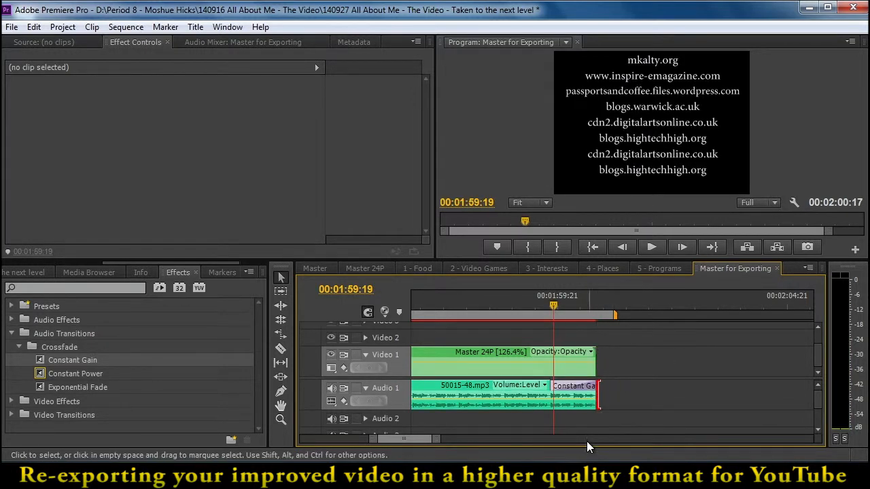
Lengthen the Constant Gain fade at the end of the music to 00:00:03:11, and play the fade-out
left_click(568, 391)
left_click_drag(554, 385, 435, 379)
key("Up")
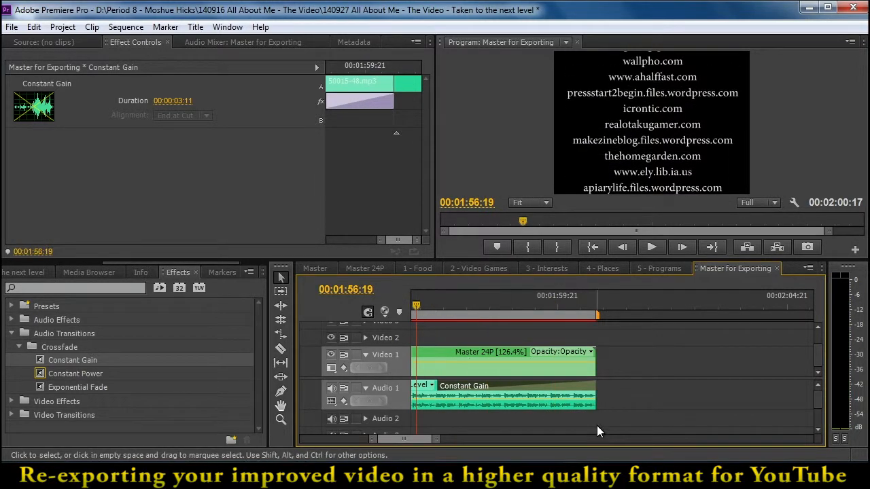
key("space")
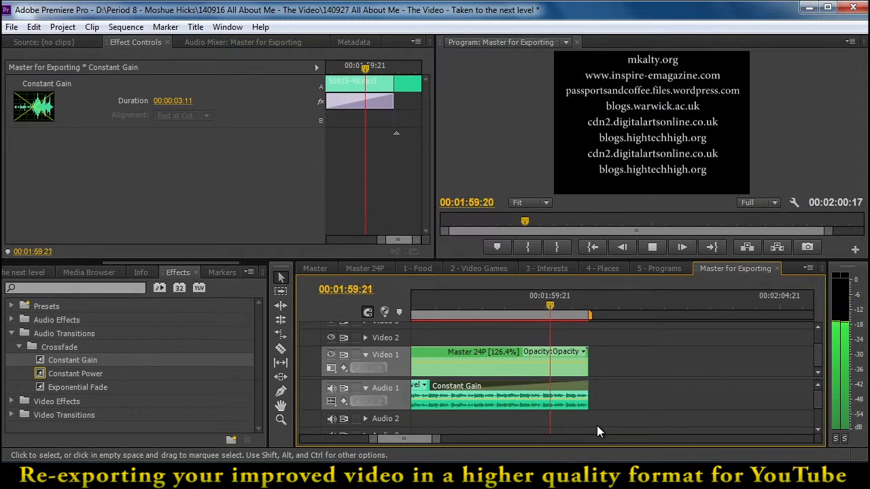
Play the opening seconds of Master for Exporting to check the music against the video
left_click_drag(379, 443, 339, 442)
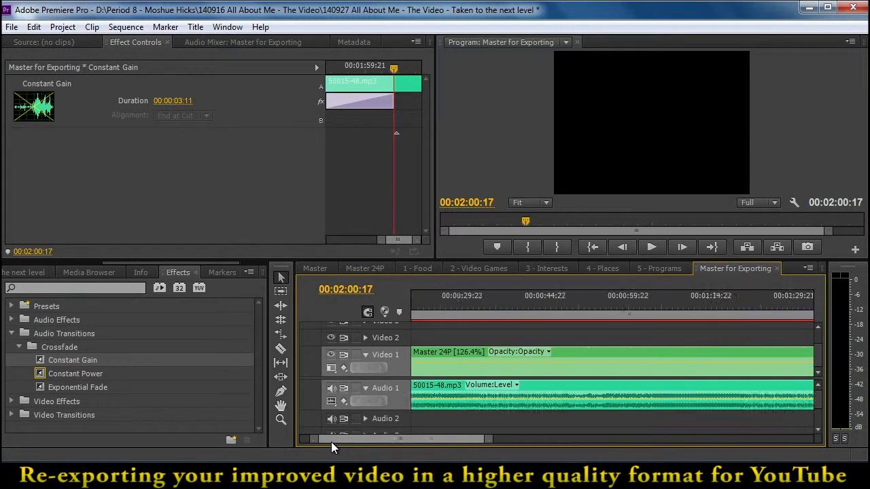
left_click_drag(478, 442, 552, 443)
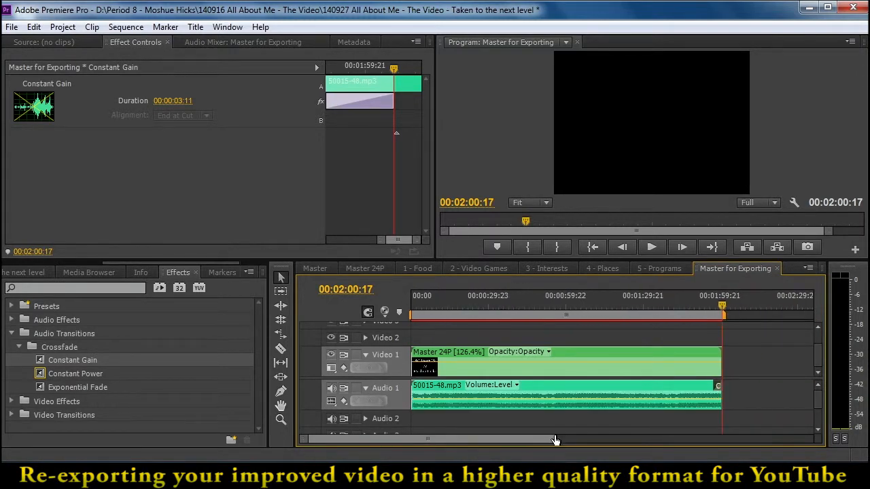
left_click_drag(546, 312, 385, 334)
key("space")
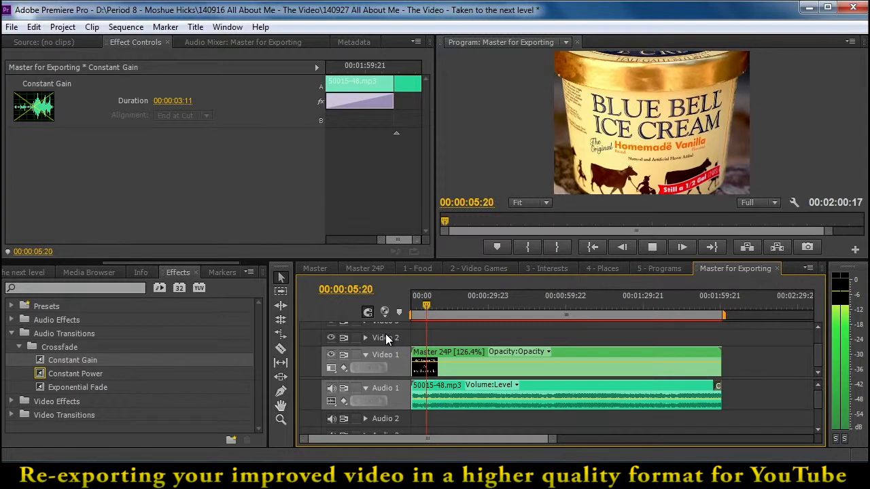
key("space")
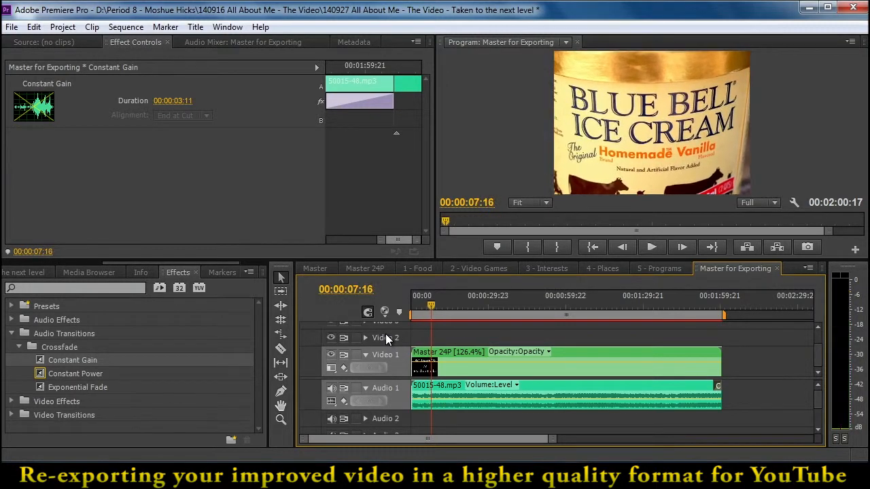
Select the H.264 format and the Android Phone & Tablet - 480p 29.97 preset in the media export settings, and close them without exporting
left_click(12, 27)
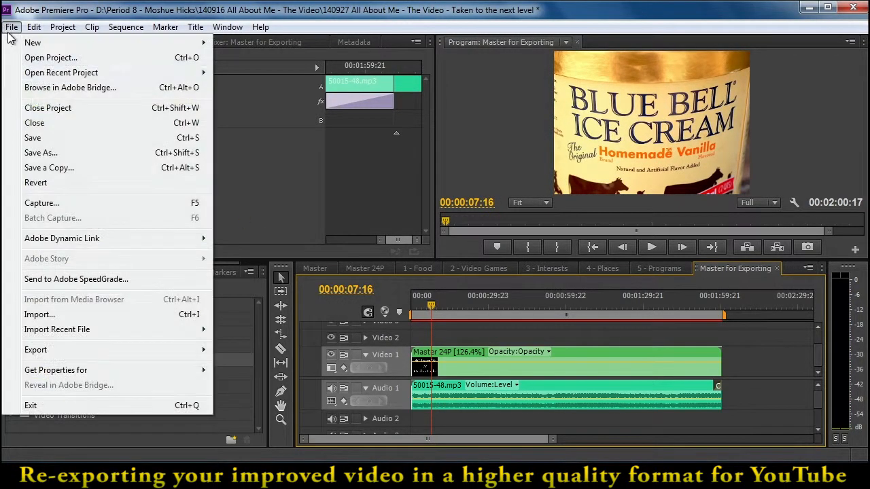
mouse_move(129, 352)
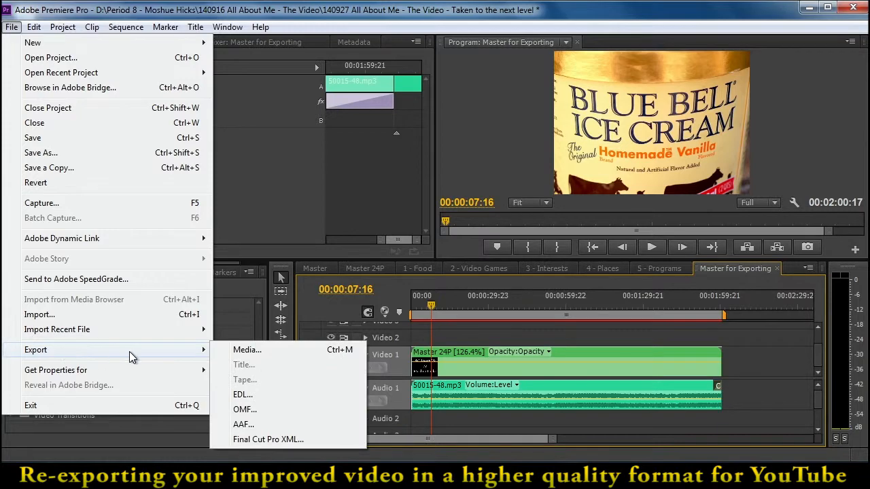
left_click(233, 351)
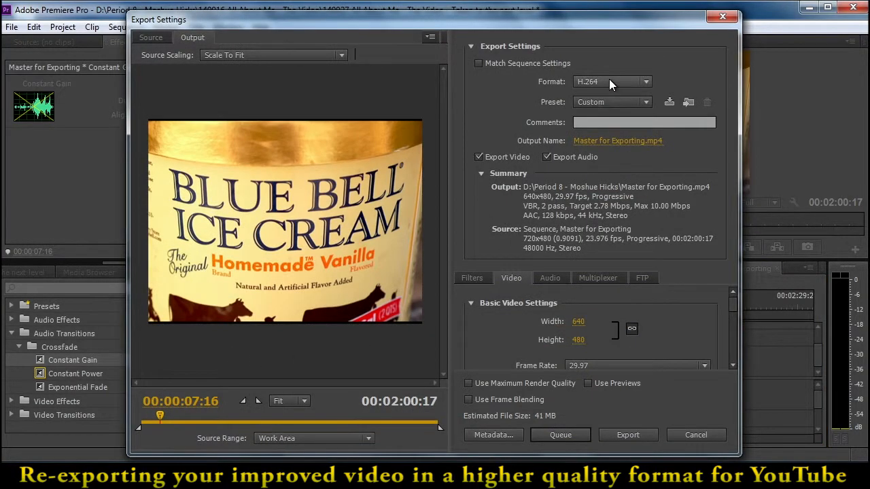
left_click(609, 80)
left_click(606, 247)
left_click(631, 102)
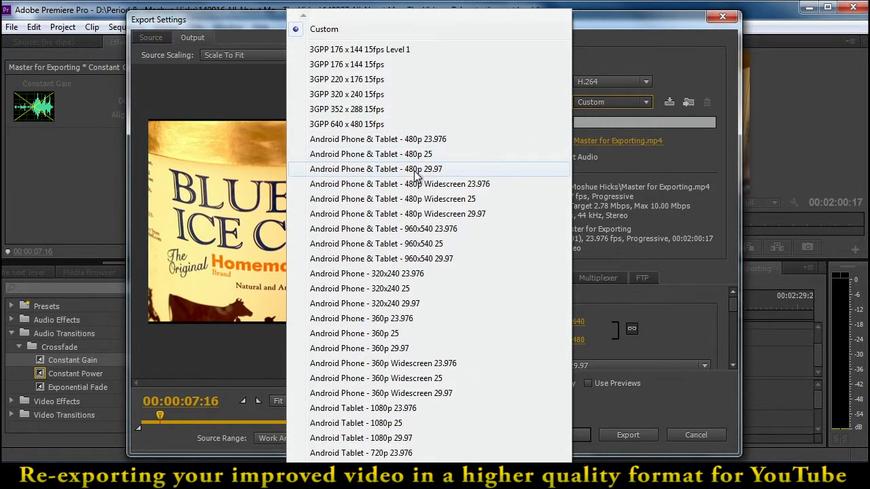
left_click(438, 169)
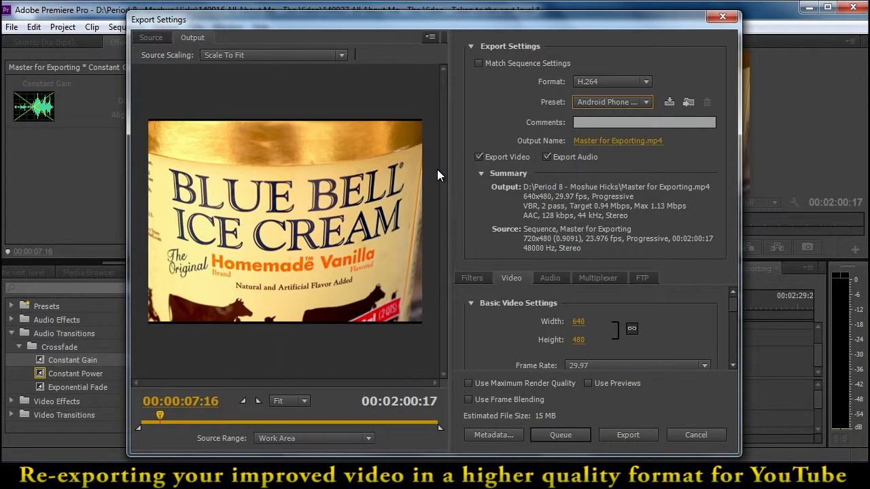
left_click_drag(730, 301, 732, 343)
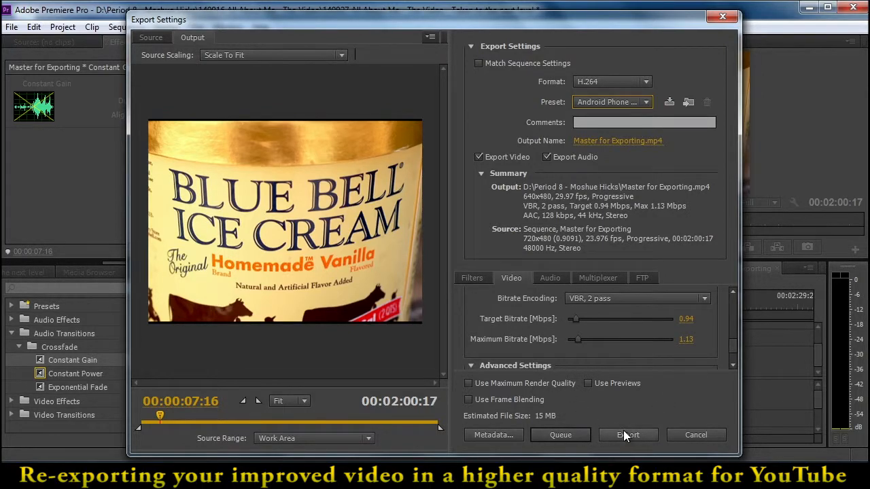
left_click(675, 434)
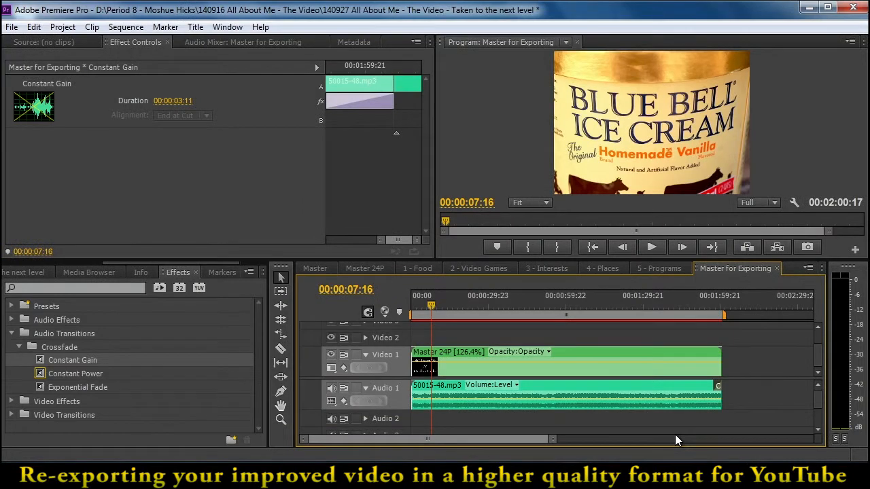
Reopen the media export settings with the playhead at 00:00:54:01, and raise the target and maximum bitrates to 10 Mbps
left_click_drag(501, 304, 551, 305)
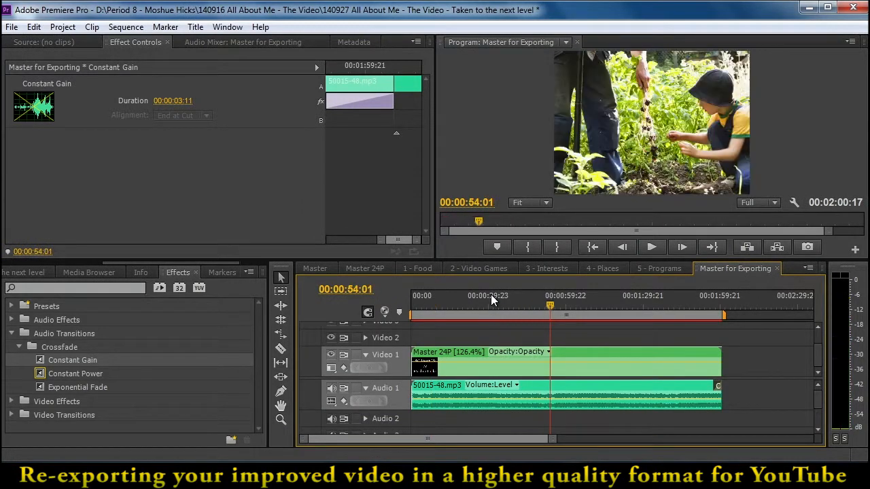
left_click(12, 27)
mouse_move(66, 349)
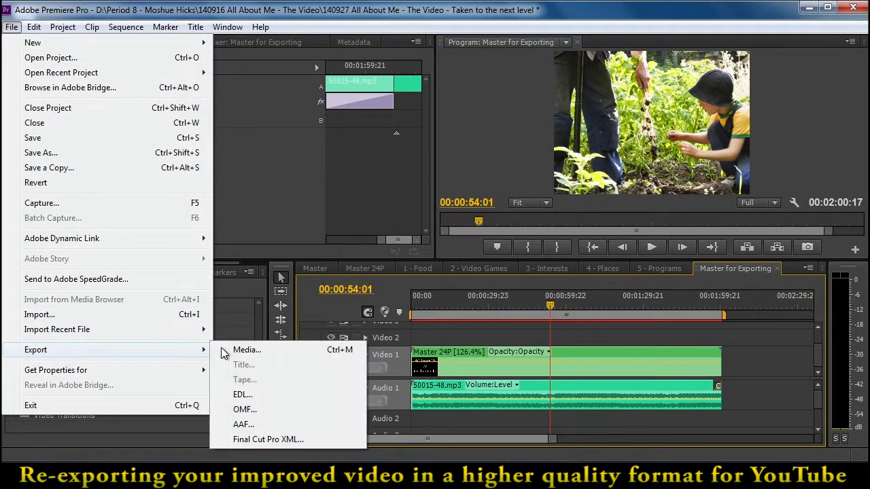
left_click(246, 350)
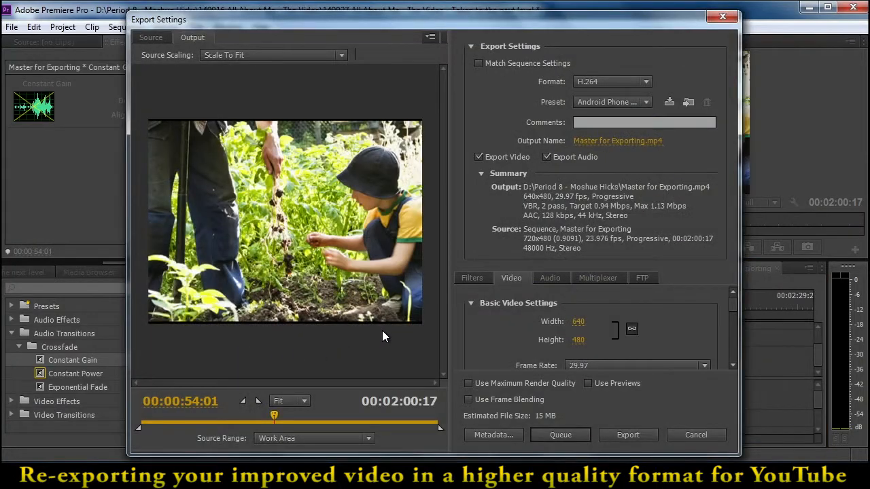
left_click_drag(735, 303, 740, 346)
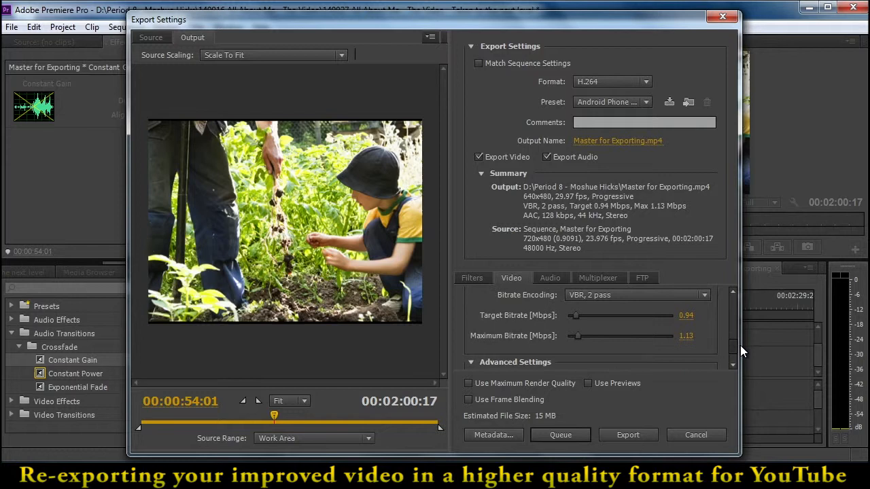
left_click_drag(582, 315, 731, 323)
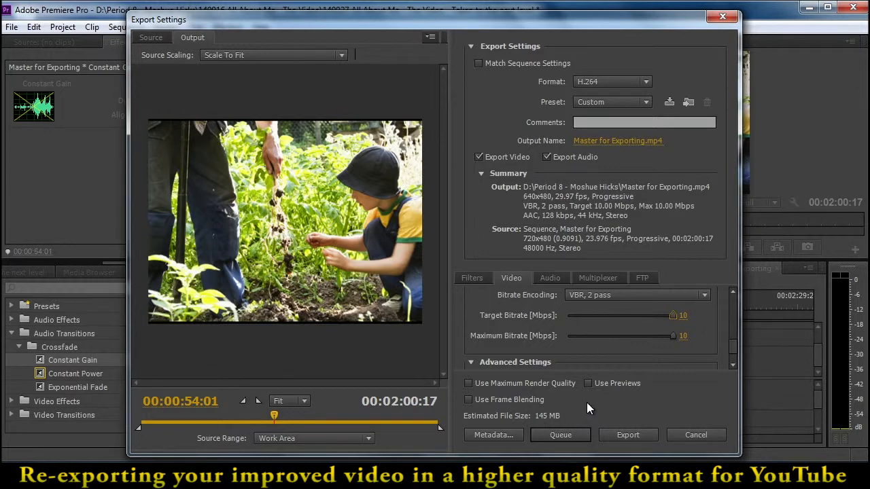
Lower the target bitrate to 6.85 Mbps, after trying 7.03, 6.75 and 6.8
left_click_drag(656, 316, 641, 317)
left_click(685, 315)
left_click(687, 317)
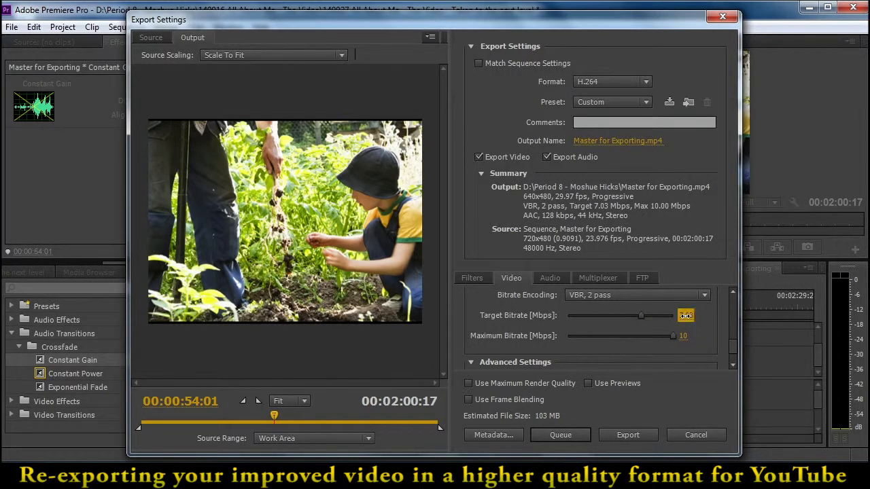
left_click_drag(692, 322, 686, 320)
left_click(687, 321)
type("6.75")
key("Return")
left_click(702, 319)
type("6.8")
key("Return")
left_click(685, 316)
type("6.85")
key("Return")
Enable maximum render quality with a key frame distance of 30, and start and cancel a first export
left_click_drag(727, 346, 731, 355)
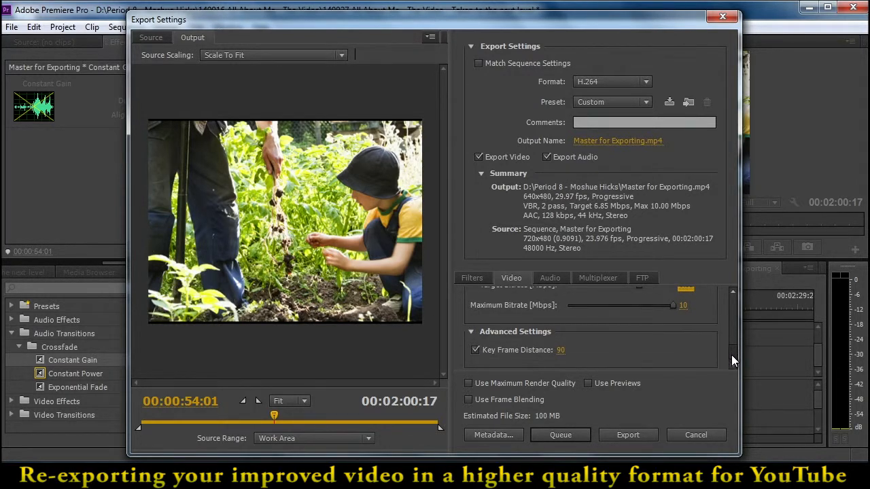
left_click(469, 384)
left_click(557, 350)
type("30")
key("Return")
left_click(623, 438)
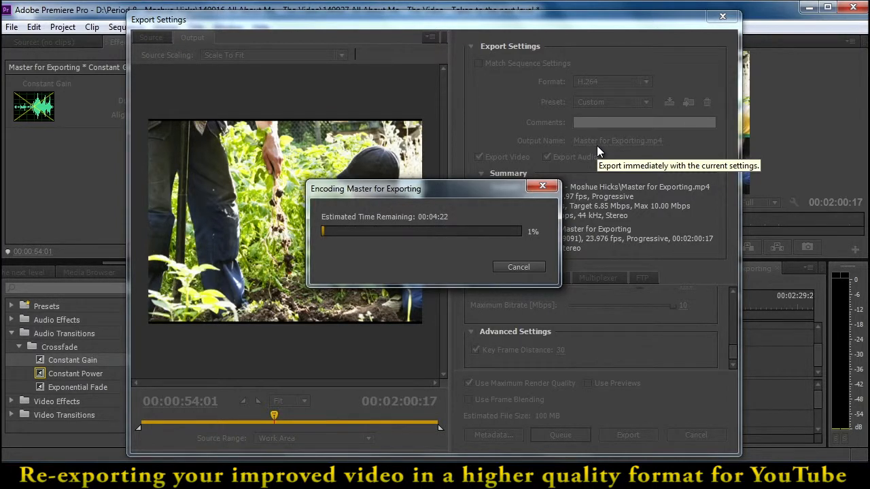
left_click(520, 268)
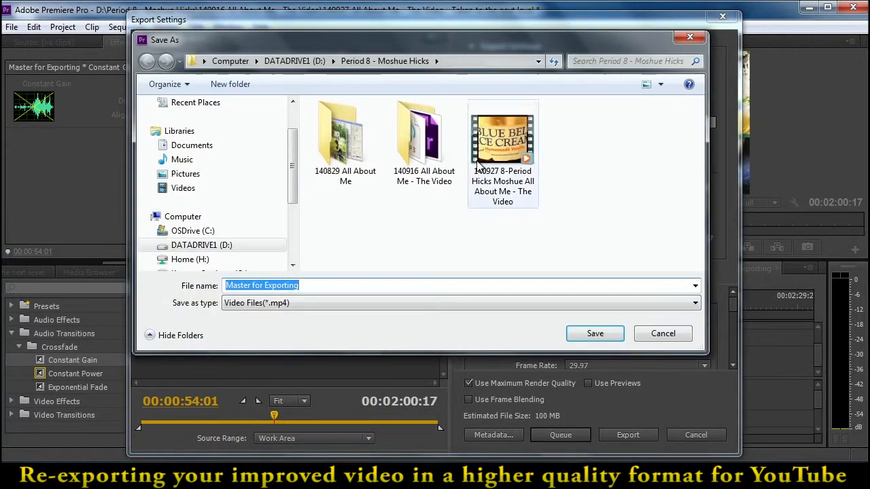
Name the output file 140927 8-Period, the student's last and first name, All About Me - The Video FOR YOUTUBE, and start the export
type("1409")
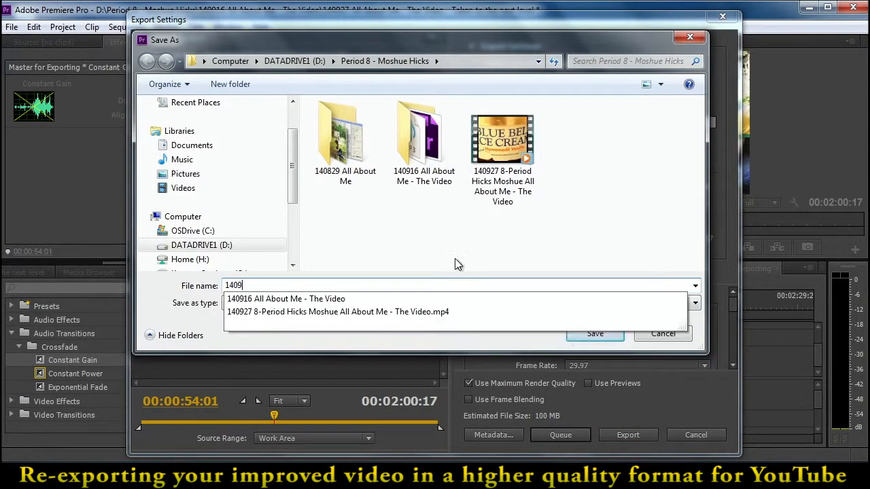
type("27 8")
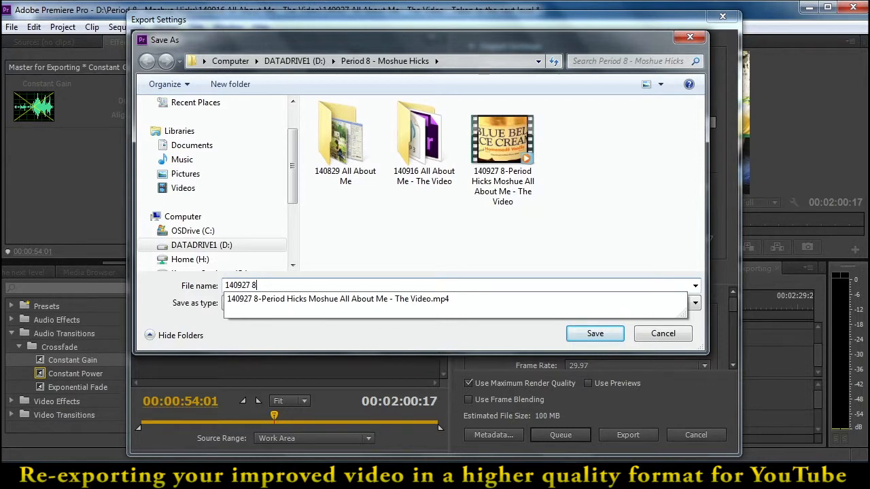
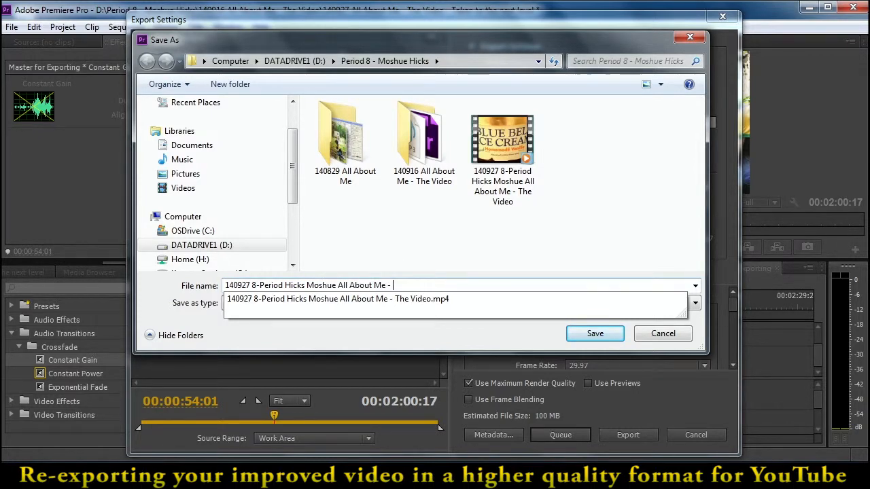
type(" The Video")
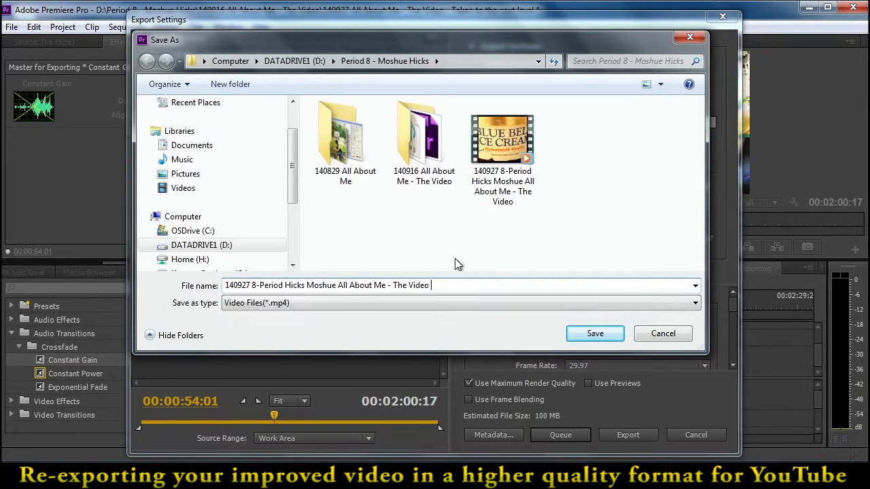
type(" FOR YOUT")
key("BackSpace")
type("YOUTUBE")
left_click(583, 331)
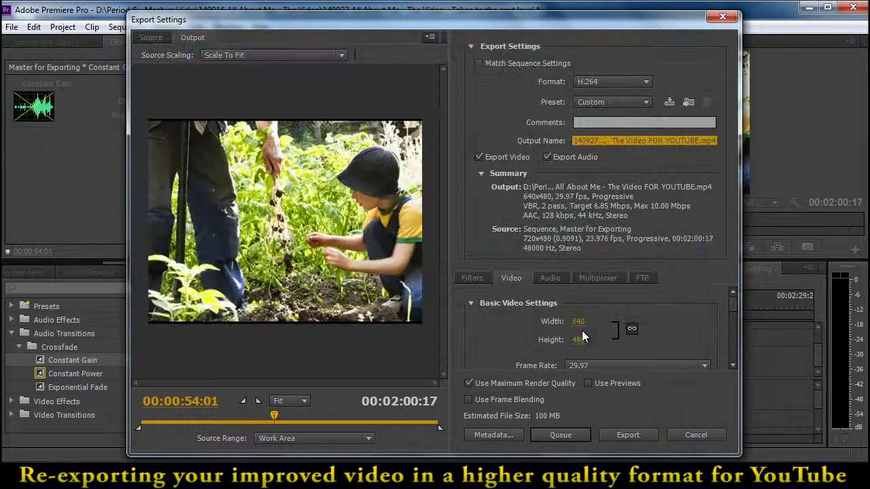
left_click(632, 436)
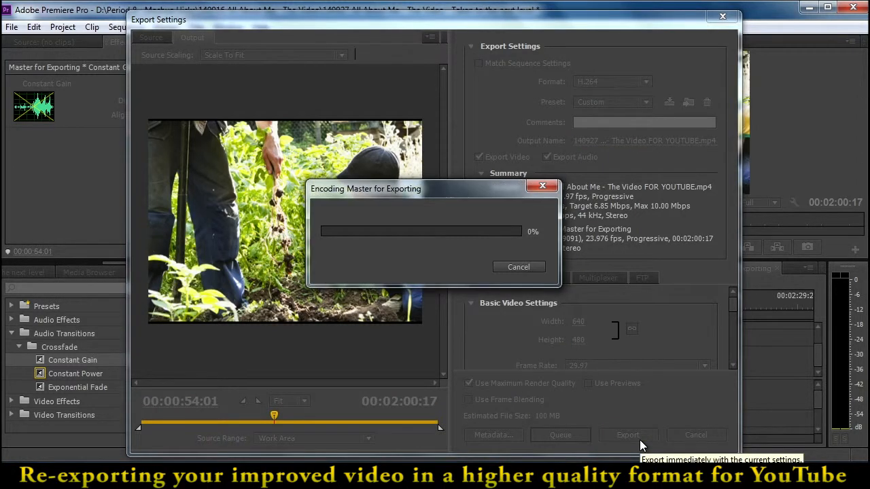